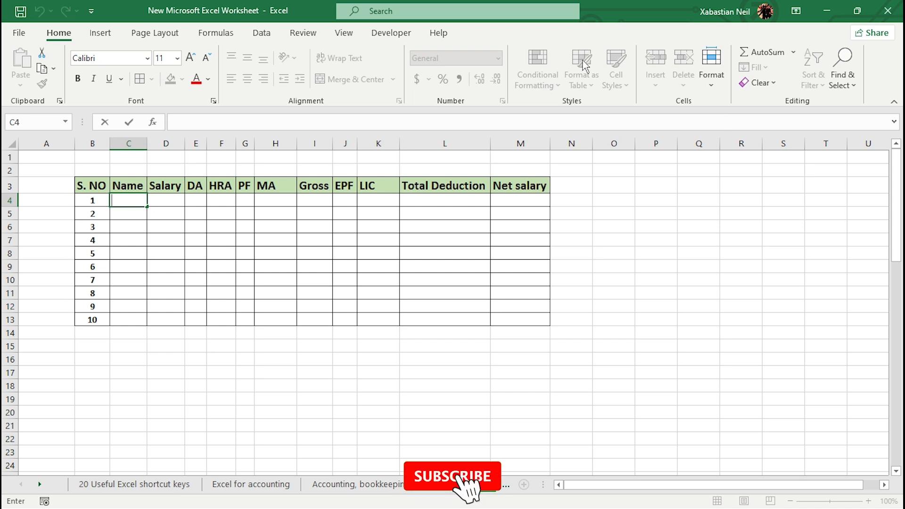
- Enter the first three employees' names in the Name column, cells C4 to C6
{"action": "left_click", "coordinate": [263, 372]}
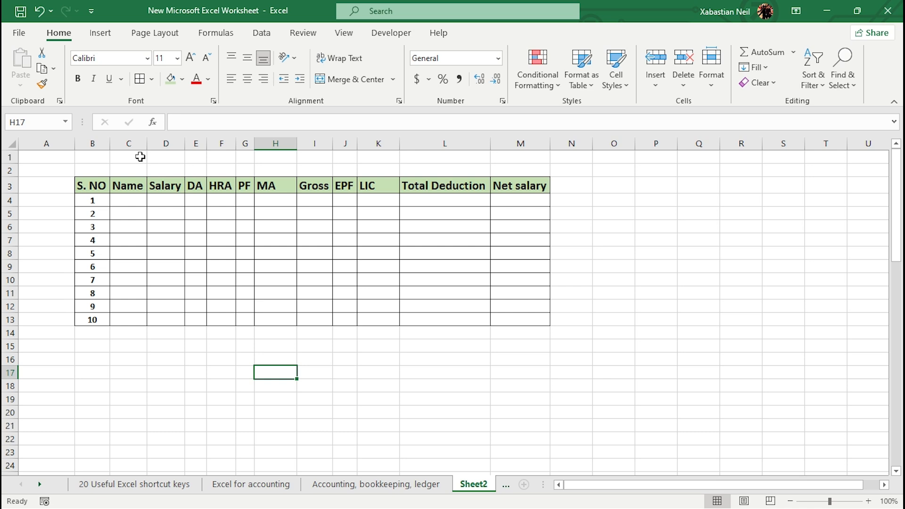
{"action": "left_click", "coordinate": [133, 198]}
{"action": "type", "text": "Argus"}
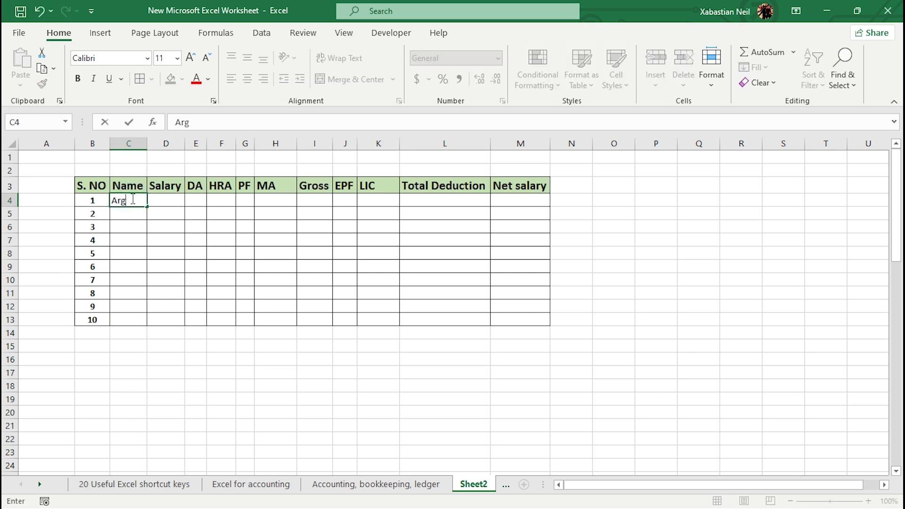
{"action": "key", "text": "Return"}
{"action": "type", "text": "A"}
{"action": "key", "text": "BackSpace"}
{"action": "key", "text": "BackSpace"}
{"action": "type", "text": "MM"}
{"action": "key", "text": "BackSpace"}
{"action": "type", "text": "ark"}
{"action": "key", "text": "Return"}
{"action": "type", "text": "anthony"}
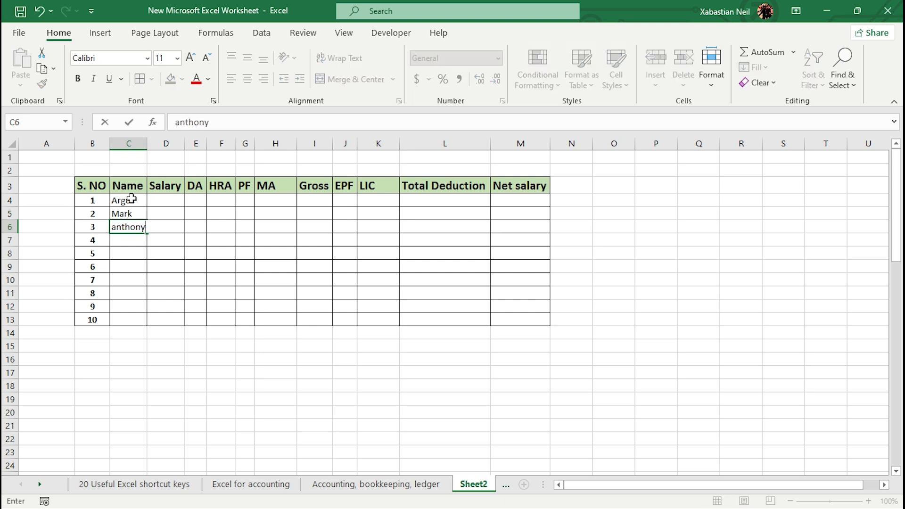
{"action": "key", "text": "Return"}
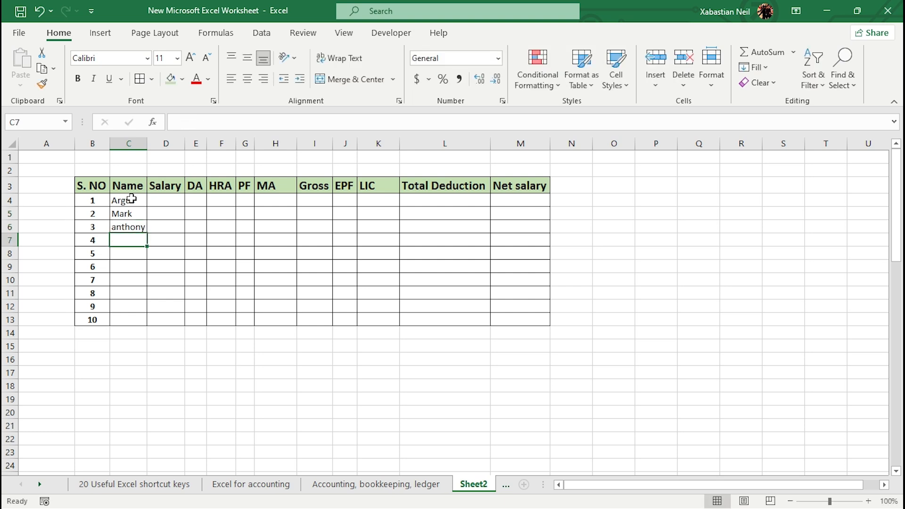
- Enter the remaining employees' names for serial numbers 4 to 7 in cells C7 to C10
{"action": "type", "text": "Hanah]"}
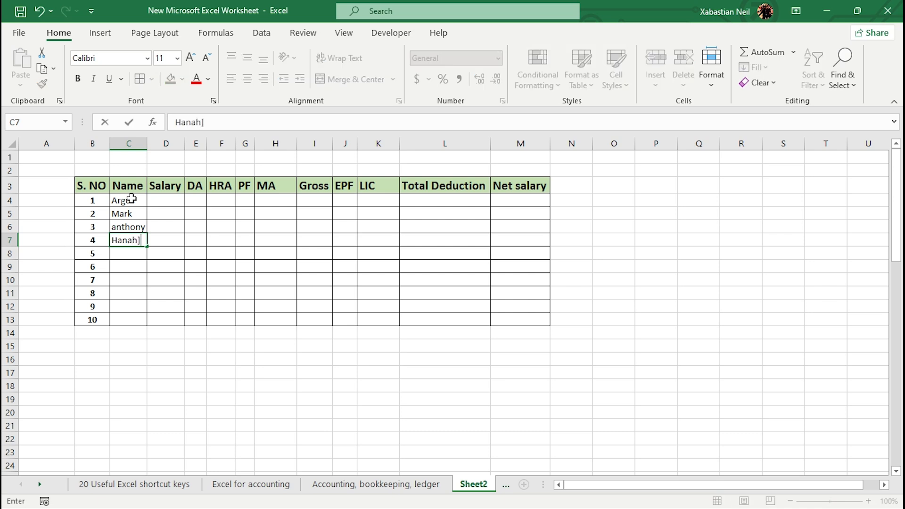
{"action": "key", "text": "Return"}
{"action": "type", "text": "Samar"}
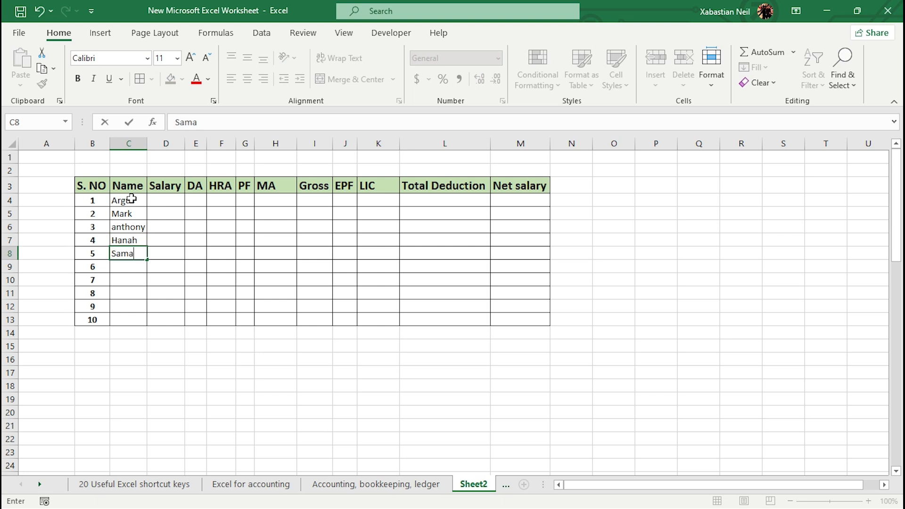
{"action": "key", "text": "BackSpace"}
{"action": "type", "text": "ntha"}
{"action": "key", "text": "Return"}
{"action": "type", "text": "Dio"}
{"action": "key", "text": "Return"}
{"action": "type", "text": "Kim"}
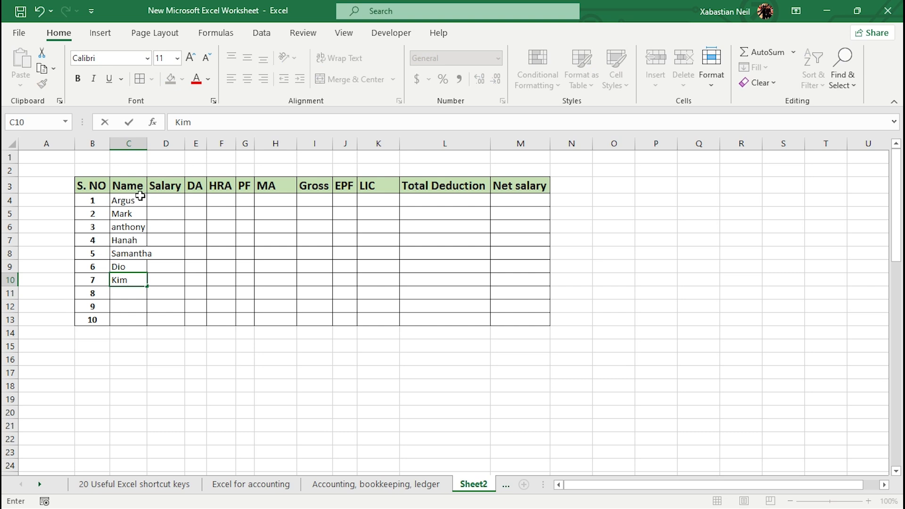
- Remove the unused table rows 11 to 13 with serial numbers 8 to 10, and fit the Name column's width to its contents
{"action": "left_click_drag", "start_coordinate": [110, 290], "coordinate": [562, 332]}
{"action": "key", "text": "Delete"}
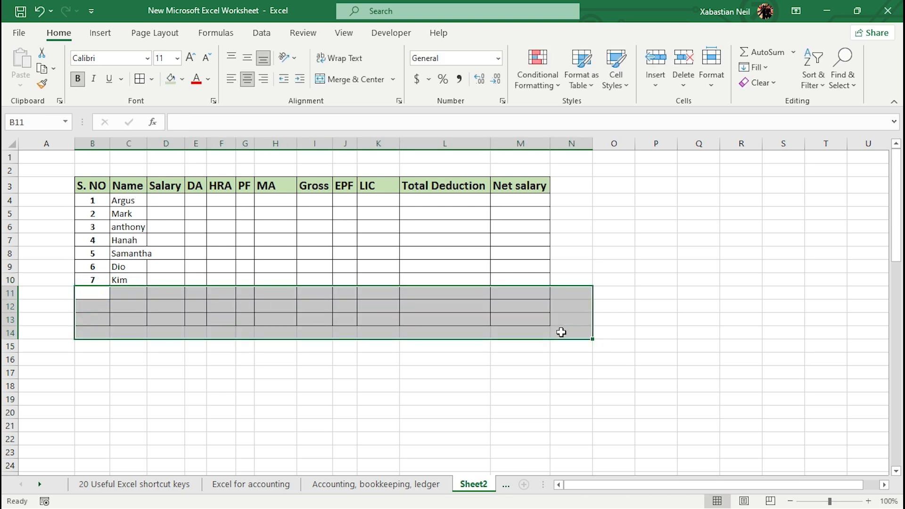
{"action": "left_click", "coordinate": [183, 395]}
{"action": "left_click_drag", "start_coordinate": [58, 300], "coordinate": [124, 306]}
{"action": "left_click", "coordinate": [49, 289]}
{"action": "left_click_drag", "start_coordinate": [10, 293], "coordinate": [10, 323]}
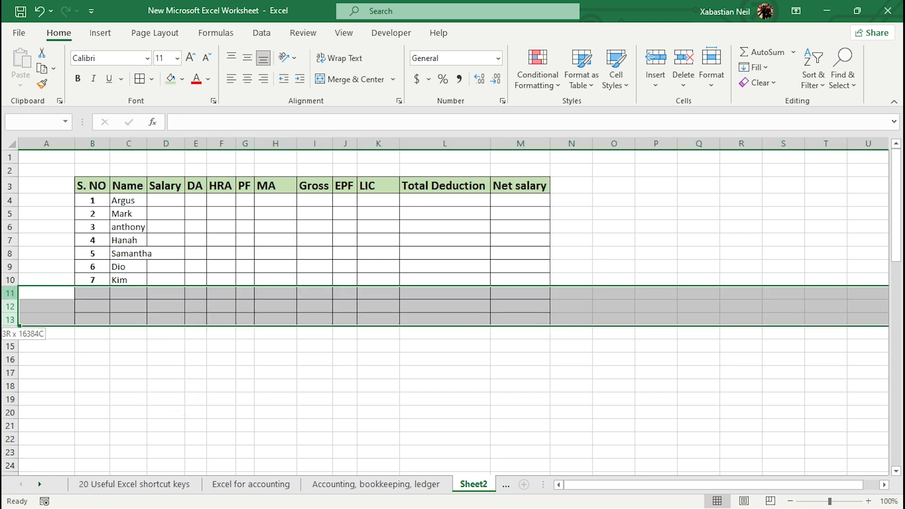
{"action": "left_click", "coordinate": [477, 297]}
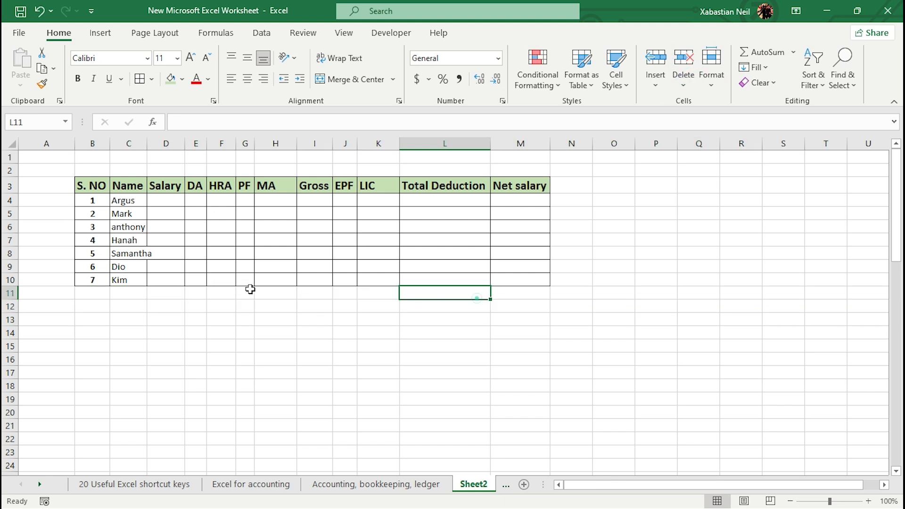
{"action": "double_click", "coordinate": [145, 144]}
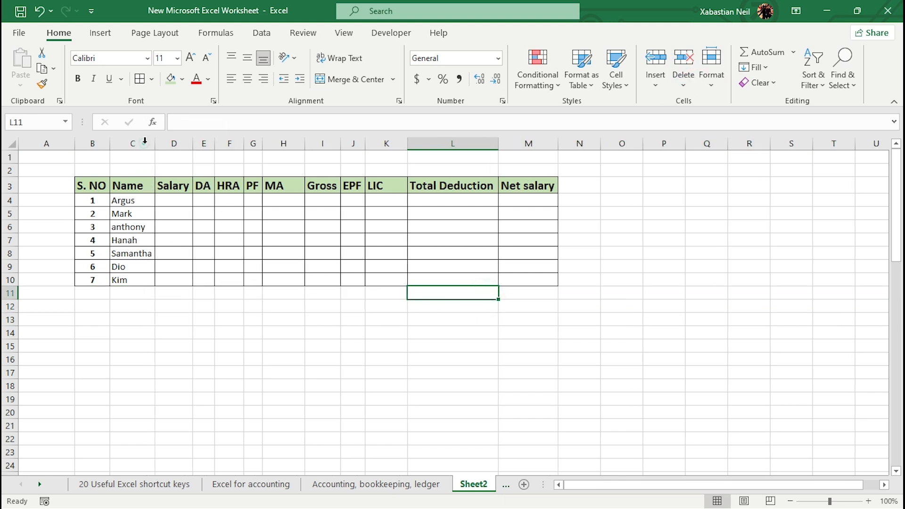
- Enter salaries of 50000 in D4 and 100000 in D5
{"action": "left_click", "coordinate": [176, 198]}
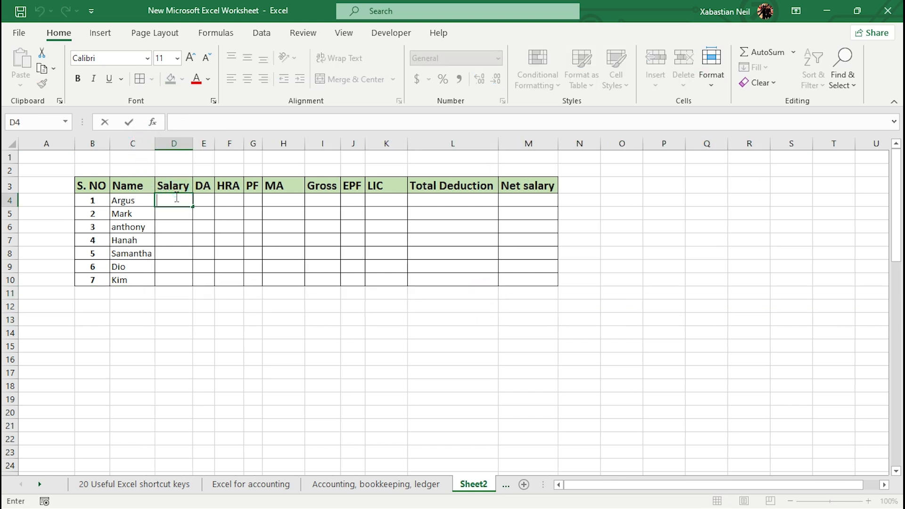
{"action": "type", "text": "50000"}
{"action": "key", "text": "Return"}
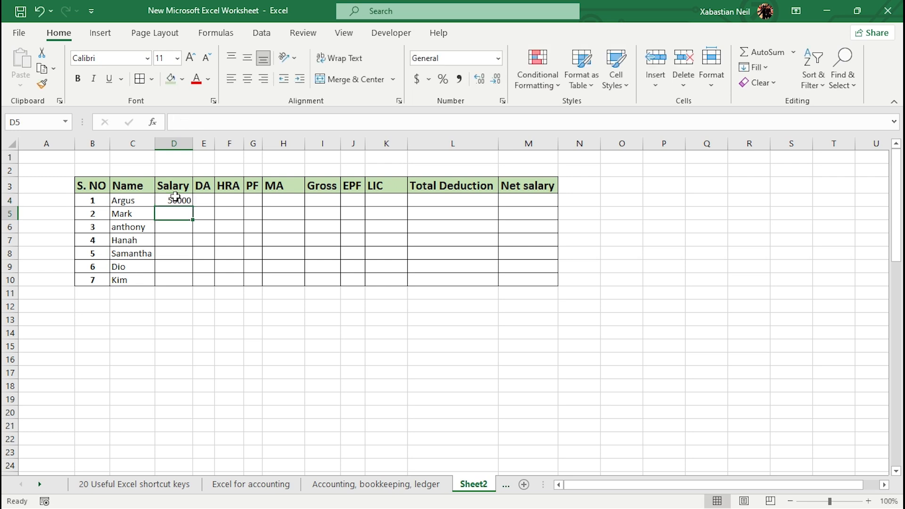
{"action": "type", "text": "100000"}
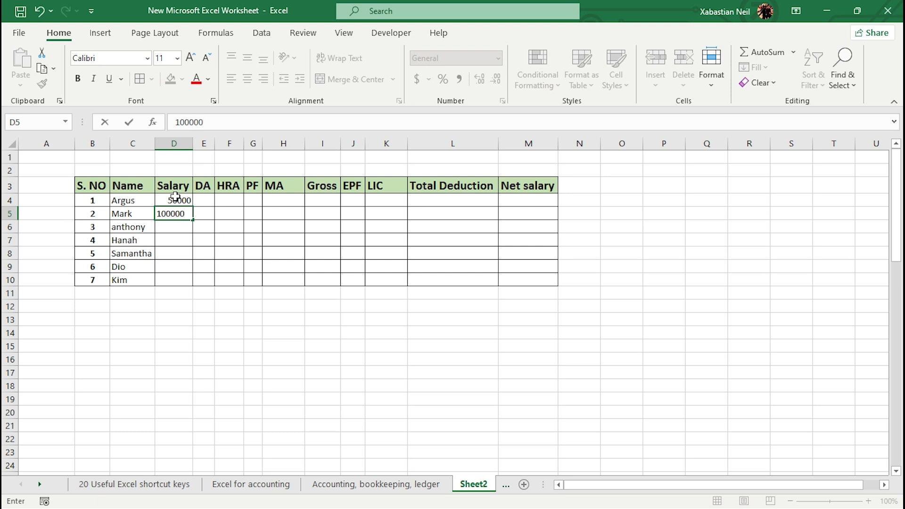
{"action": "key", "text": "Return"}
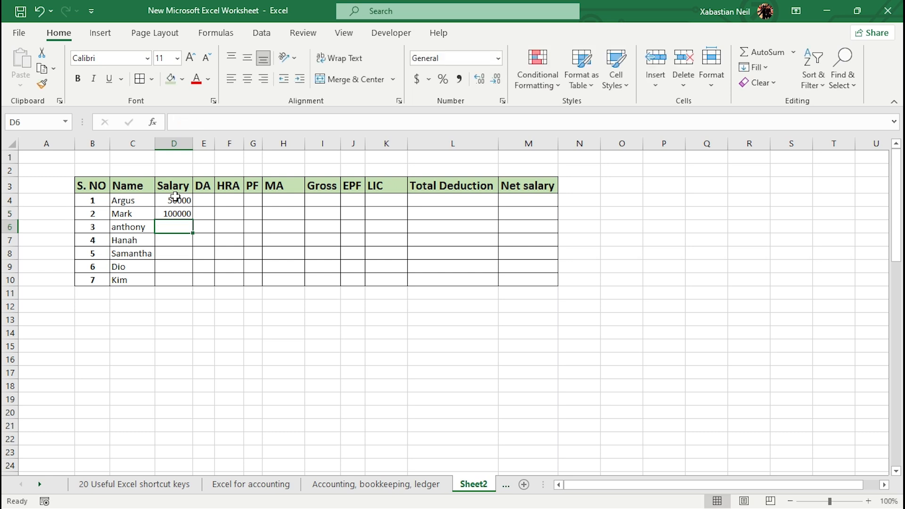
- Enter salaries 224724, 24525, 136336, 38352 and 31153 in cells D6 to D10
{"action": "type", "text": "224724"}
{"action": "key", "text": "Return"}
{"action": "type", "text": "24525"}
{"action": "key", "text": "Return"}
{"action": "type", "text": "136336"}
{"action": "key", "text": "Return"}
{"action": "type", "text": "3"}
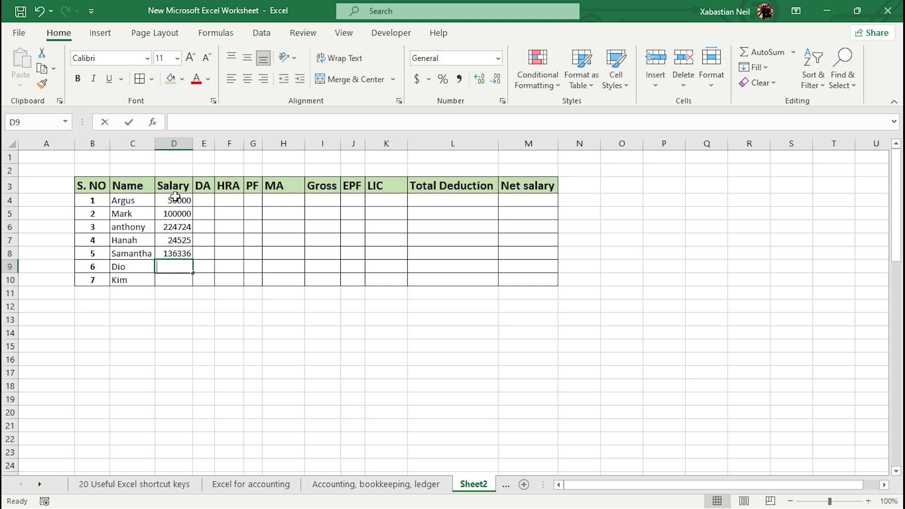
{"action": "type", "text": "8352"}
{"action": "key", "text": "Return"}
{"action": "type", "text": "31153"}
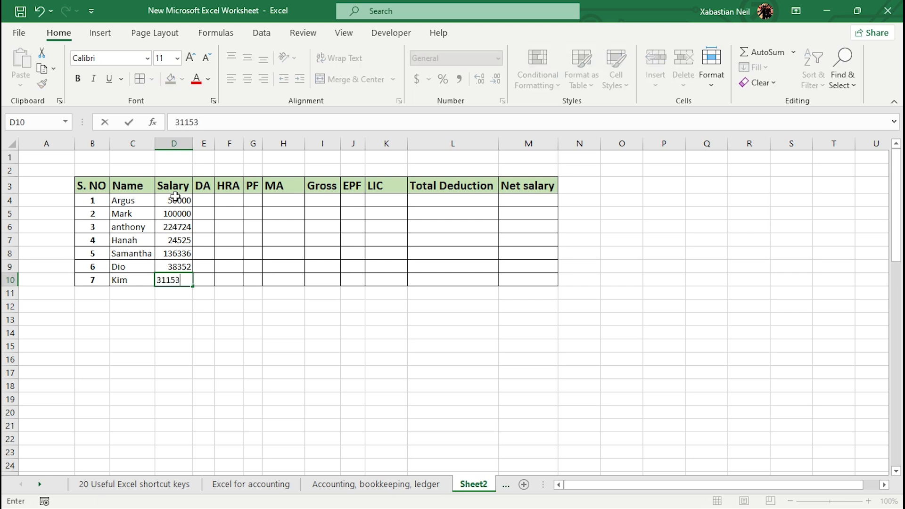
{"action": "key", "text": "Return"}
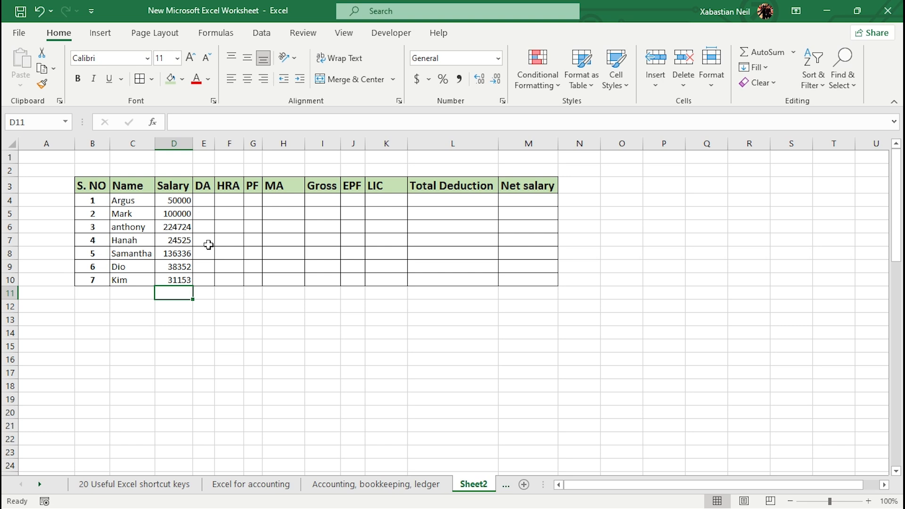
- Fill the Salary column through D10 as a series in steps of 50000, running from 50000 to 350000
{"action": "left_click", "coordinate": [182, 200]}
{"action": "left_click", "coordinate": [175, 214]}
{"action": "left_click", "coordinate": [178, 231]}
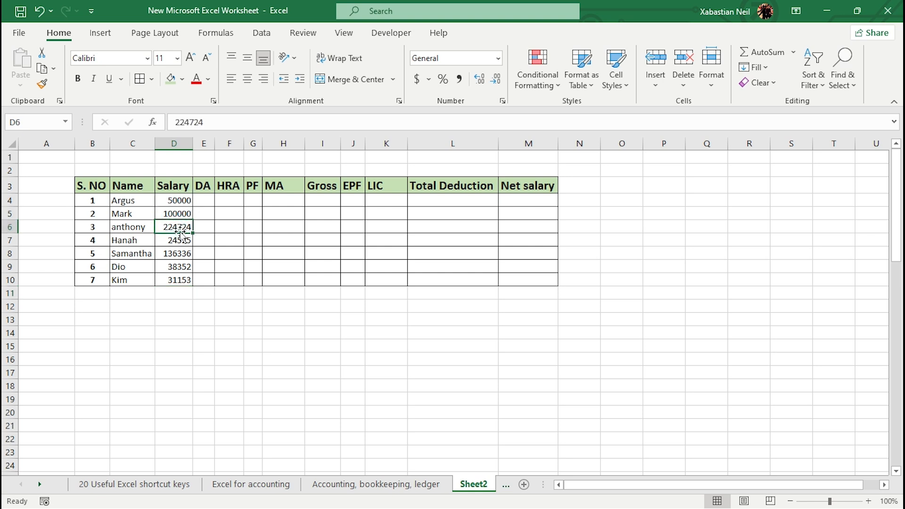
{"action": "left_click", "coordinate": [184, 201]}
{"action": "left_click_drag", "start_coordinate": [183, 201], "coordinate": [194, 285]}
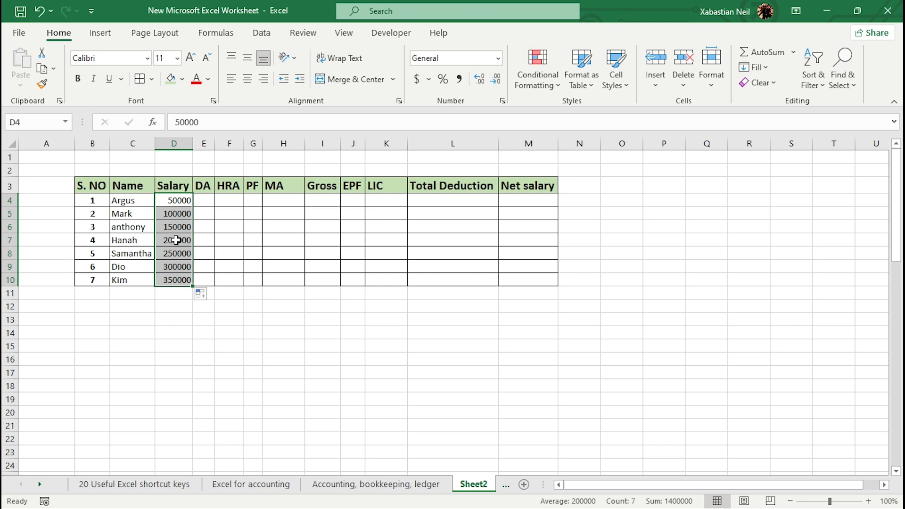
- Format the salaries in D4 to D10 with two decimal places
{"action": "left_click", "coordinate": [480, 80]}
{"action": "left_click", "coordinate": [496, 80]}
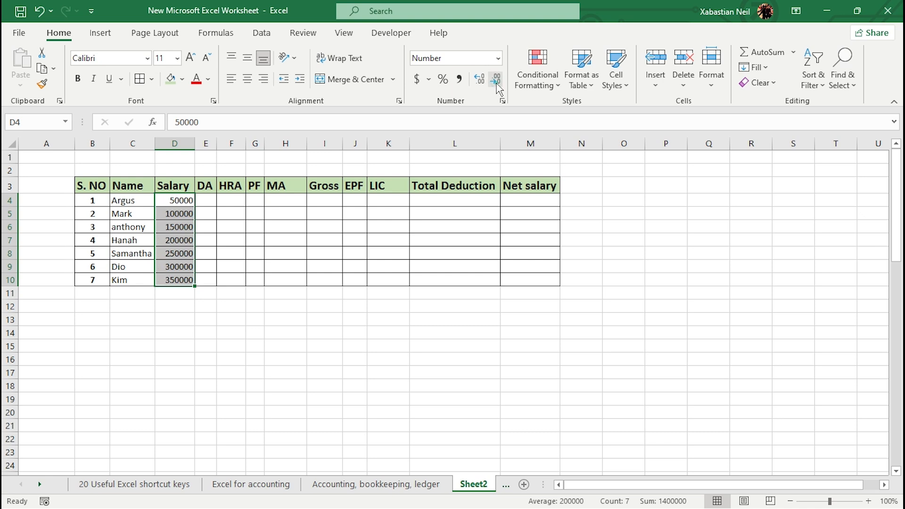
{"action": "left_click", "coordinate": [482, 84]}
{"action": "left_click", "coordinate": [482, 84]}
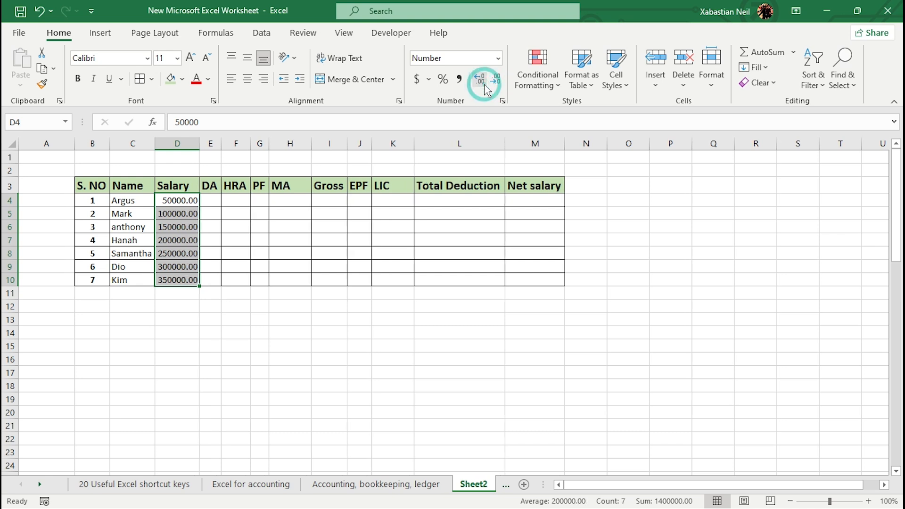
{"action": "left_click", "coordinate": [482, 81]}
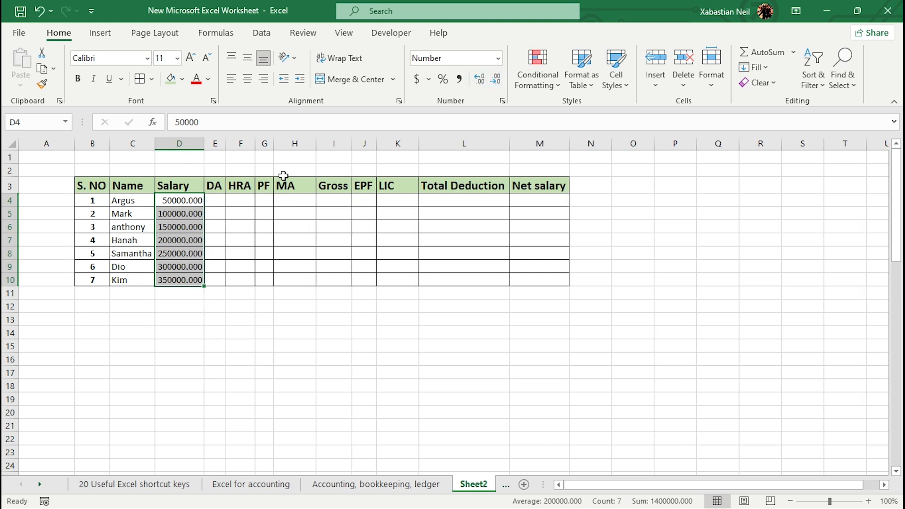
{"action": "left_click", "coordinate": [496, 79]}
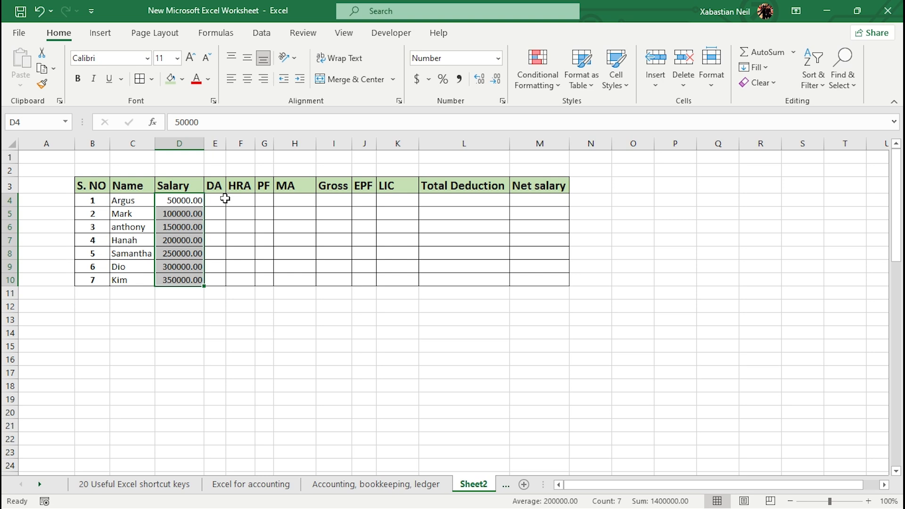
- Calculate DA as 10 percent of salary in E4 with the formula =D4*10/100
{"action": "left_click", "coordinate": [222, 199]}
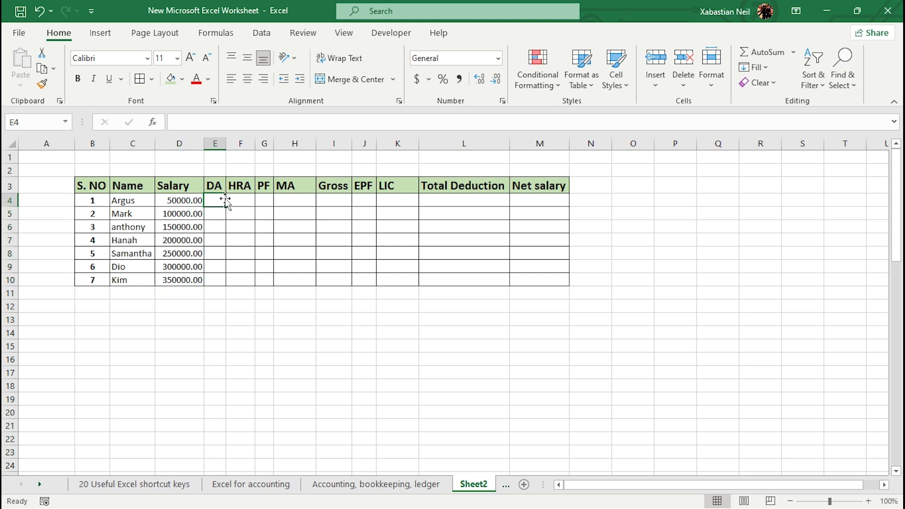
{"action": "double_click", "coordinate": [219, 199]}
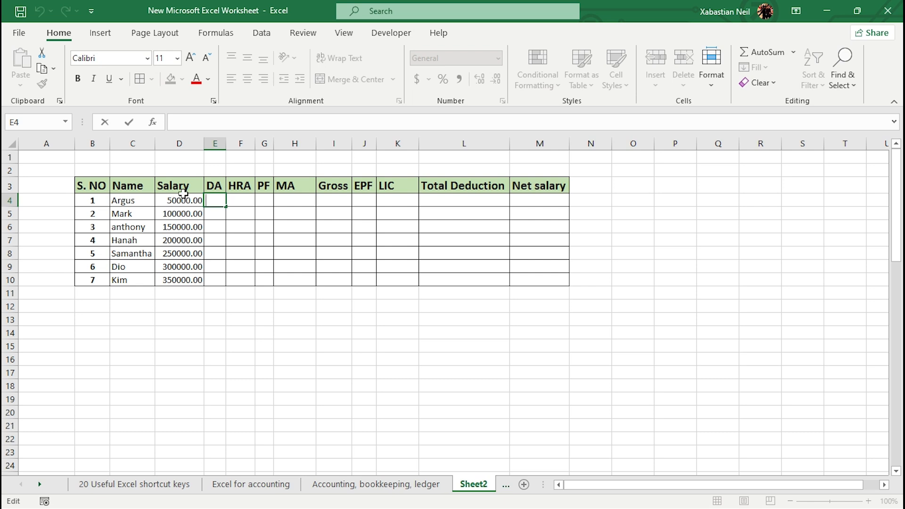
{"action": "left_click", "coordinate": [219, 201]}
{"action": "type", "text": "="}
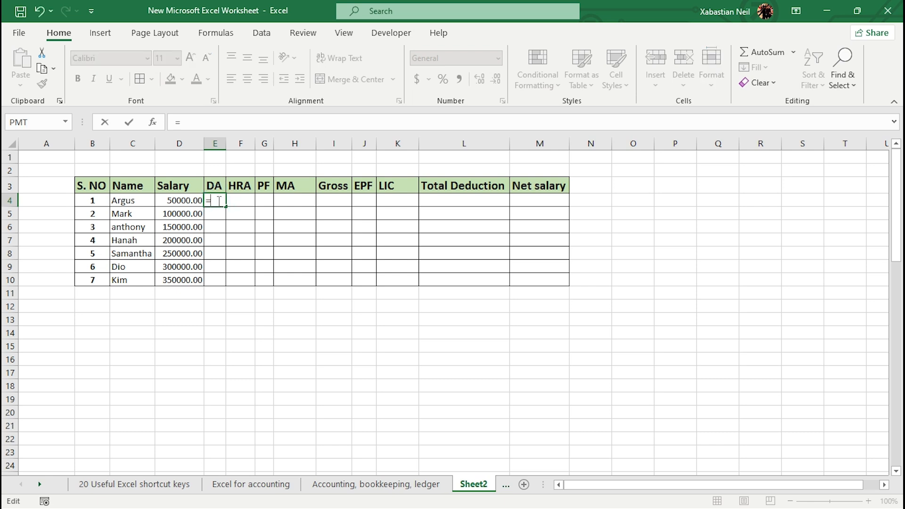
{"action": "left_click", "coordinate": [179, 204]}
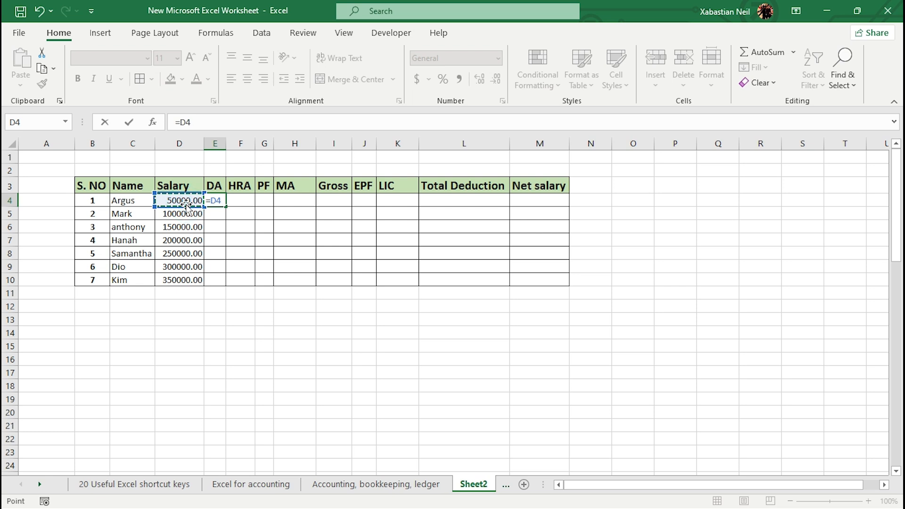
{"action": "type", "text": "*10"}
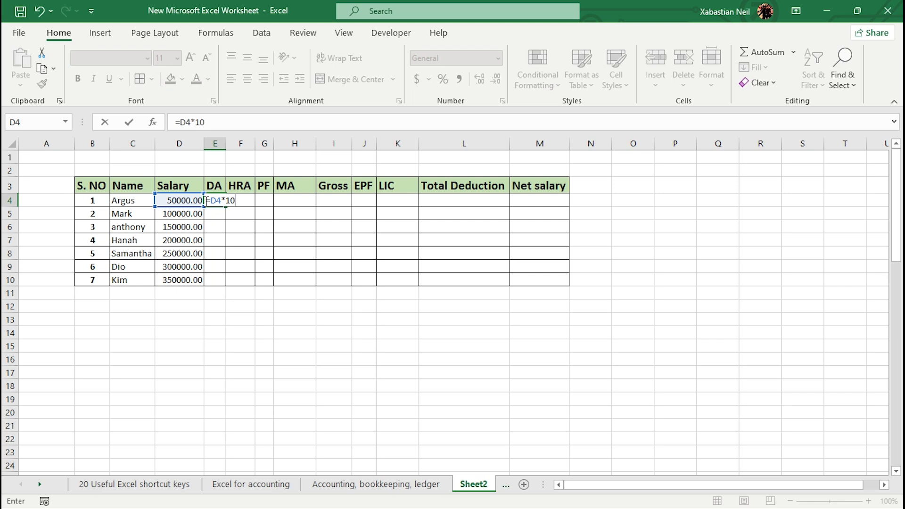
{"action": "type", "text": "/100"}
{"action": "key", "text": "Return"}
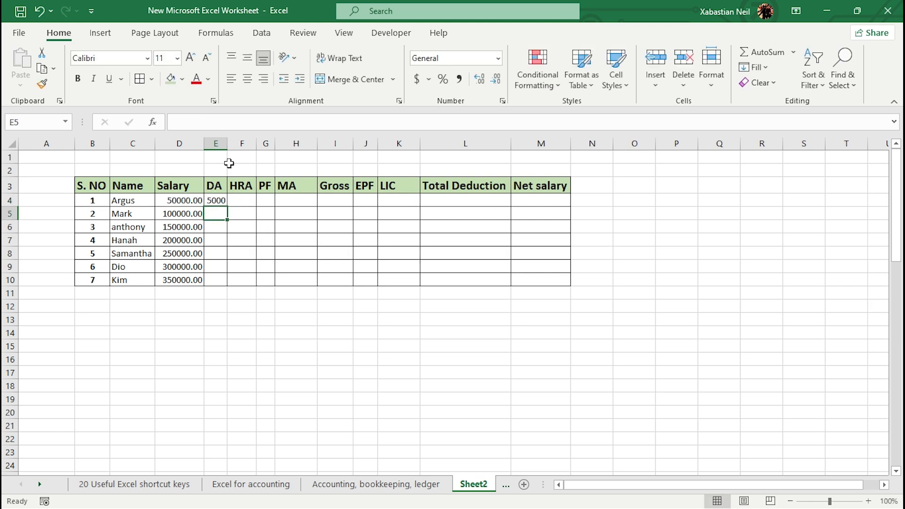
- Copy the DA formula from E4 down to E10 and widen column E beyond its contents
{"action": "left_click", "coordinate": [218, 202]}
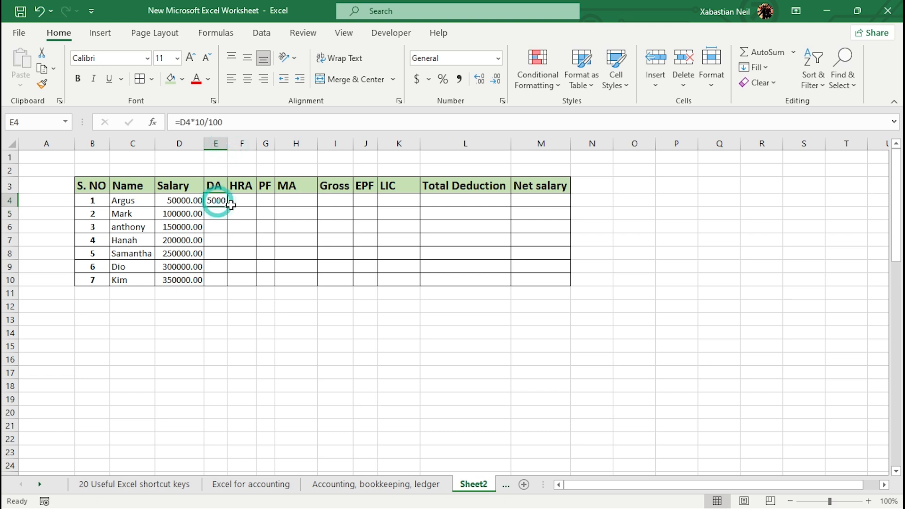
{"action": "left_click_drag", "start_coordinate": [226, 207], "coordinate": [233, 279]}
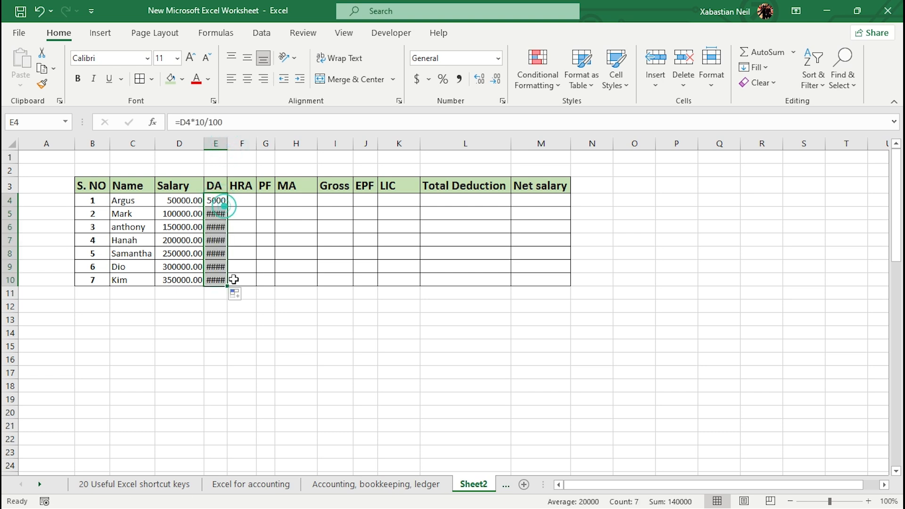
{"action": "double_click", "coordinate": [228, 143]}
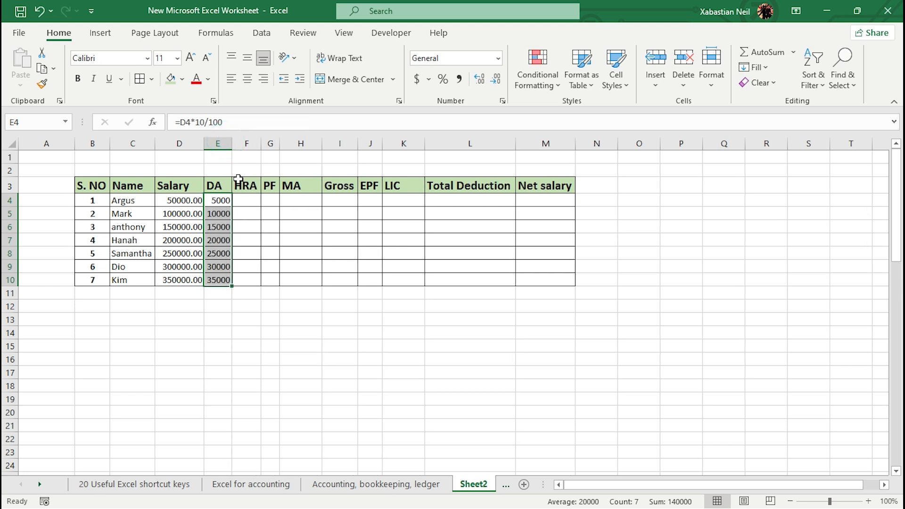
{"action": "left_click_drag", "start_coordinate": [232, 144], "coordinate": [241, 147]}
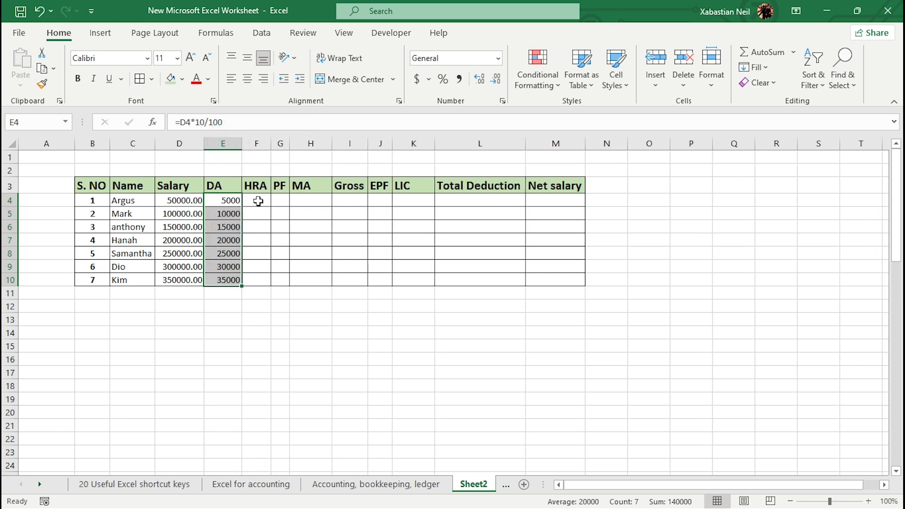
- Centre the contents of the salary table's data cells from B4 to M10
{"action": "left_click_drag", "start_coordinate": [94, 199], "coordinate": [556, 281]}
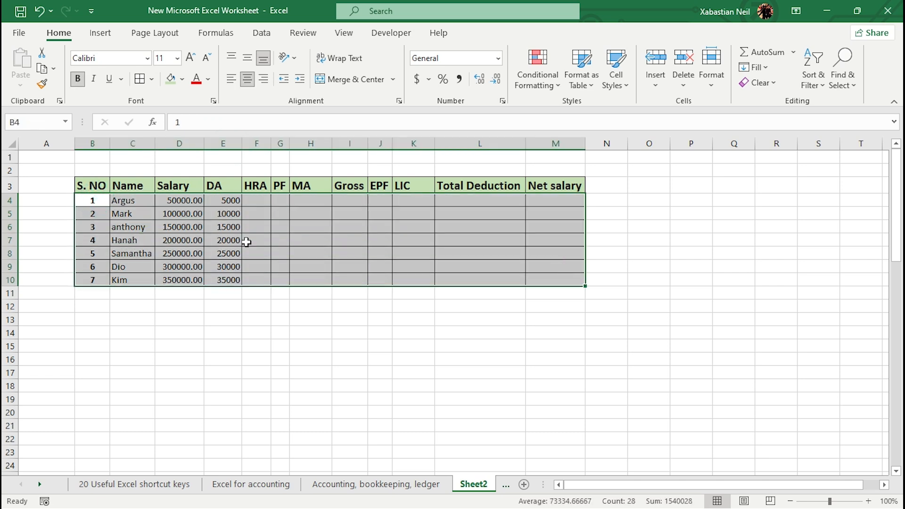
{"action": "left_click", "coordinate": [247, 79]}
{"action": "left_click", "coordinate": [233, 349]}
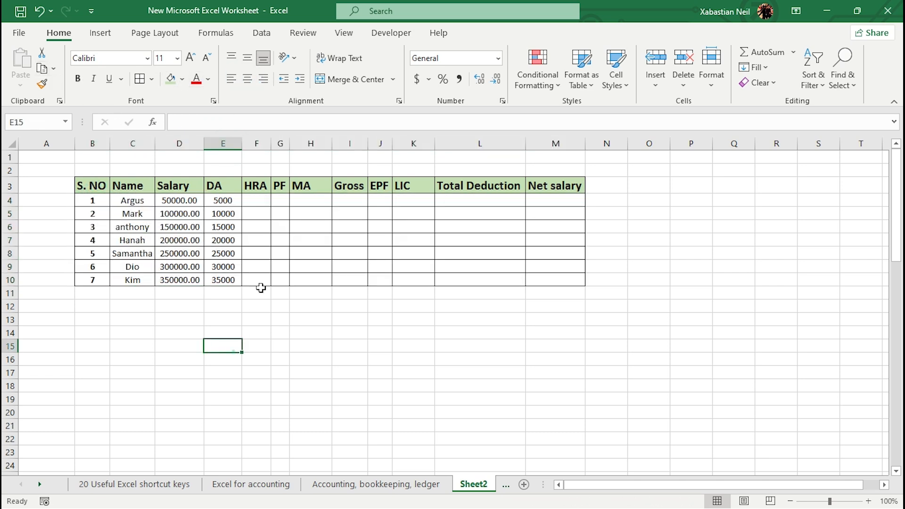
- Calculate HRA as 7.5 percent of DA in F4 with =E4*7.5/100 and copy the formula down to F10
{"action": "left_click", "coordinate": [264, 205]}
{"action": "double_click", "coordinate": [257, 203]}
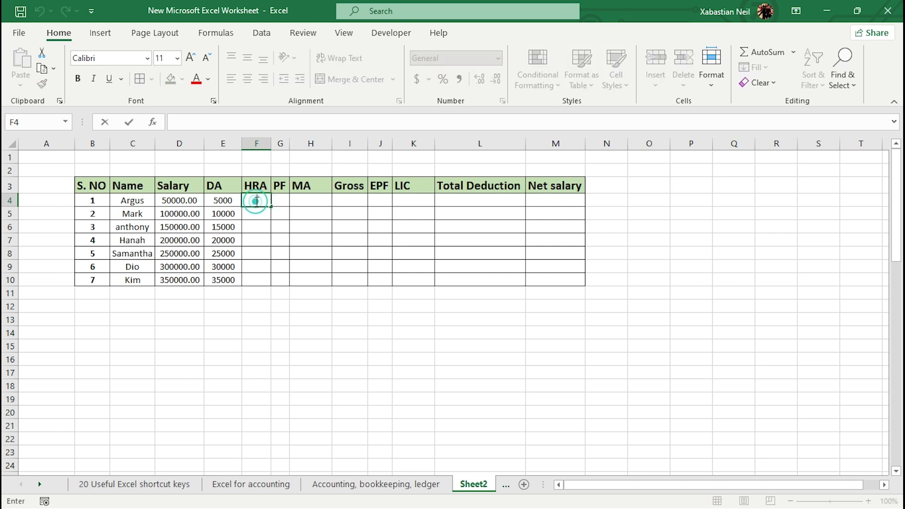
{"action": "type", "text": "="}
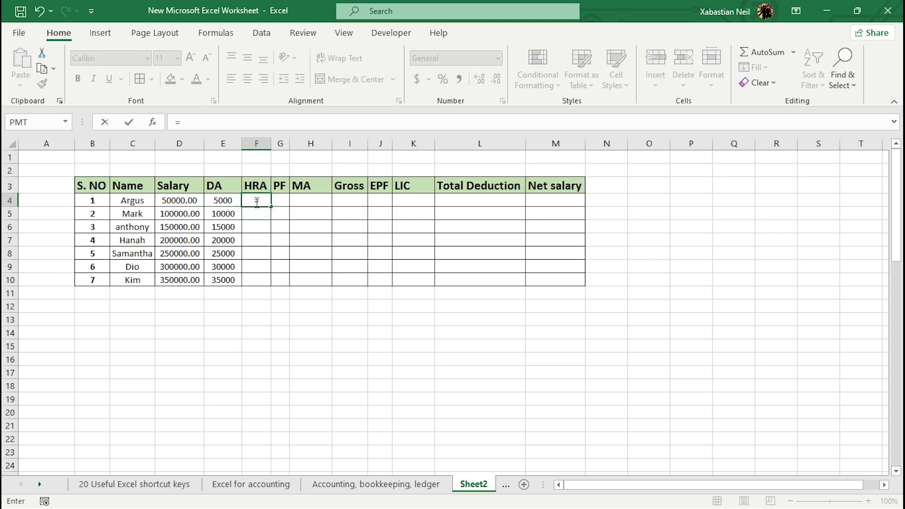
{"action": "left_click", "coordinate": [225, 201]}
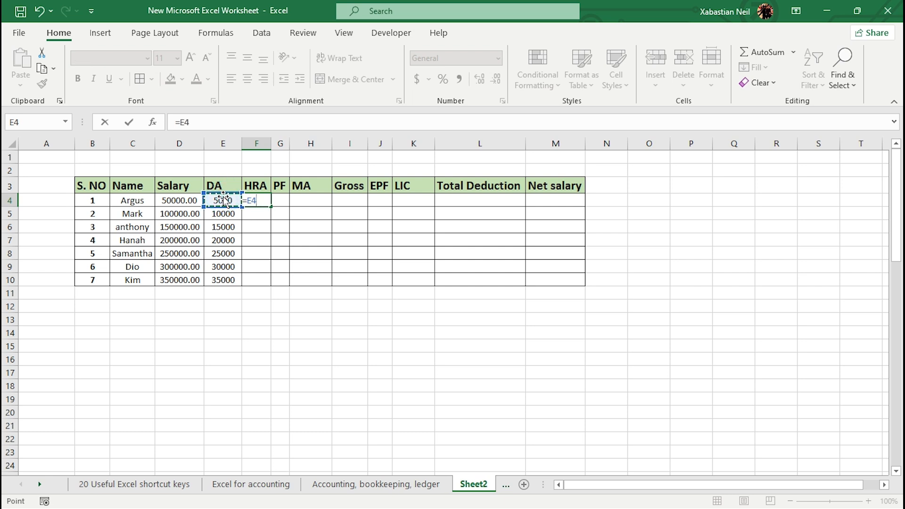
{"action": "type", "text": "*"}
{"action": "type", "text": "7.7"}
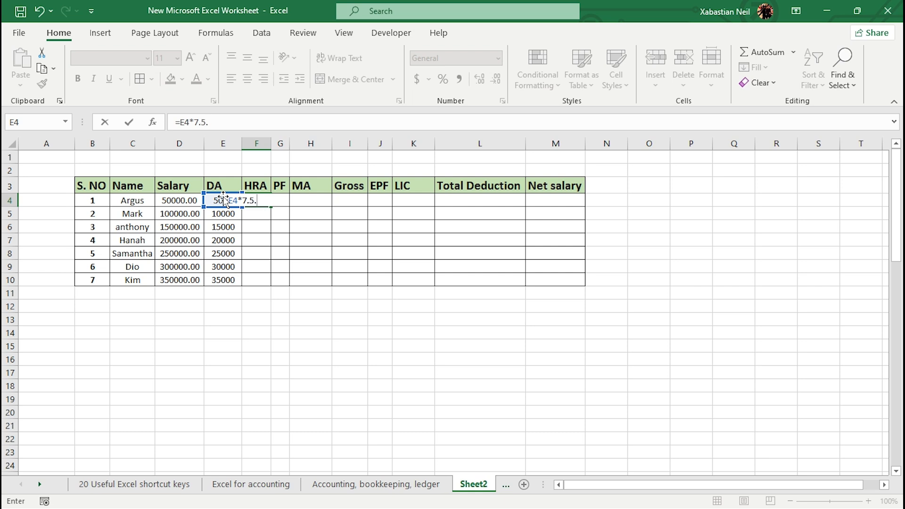
{"action": "type", "text": "00"}
{"action": "key", "text": "Return"}
{"action": "left_click", "coordinate": [258, 197]}
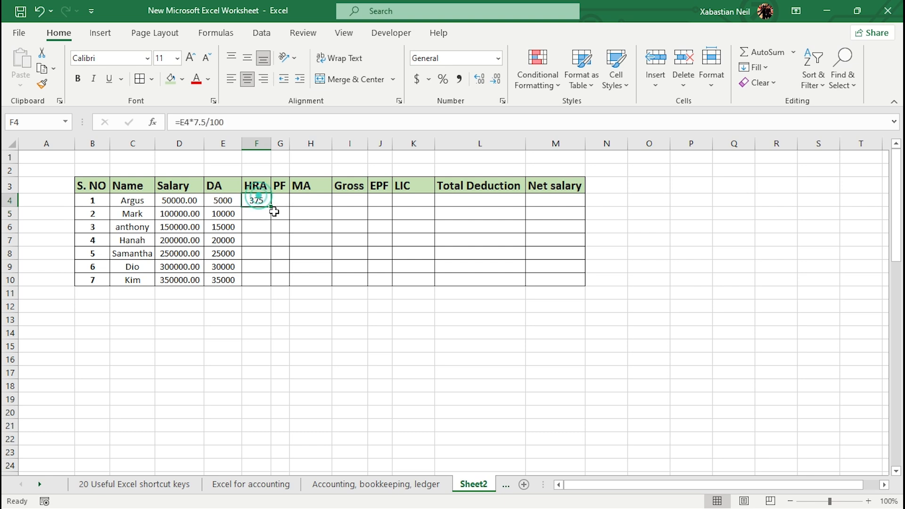
{"action": "double_click", "coordinate": [272, 208]}
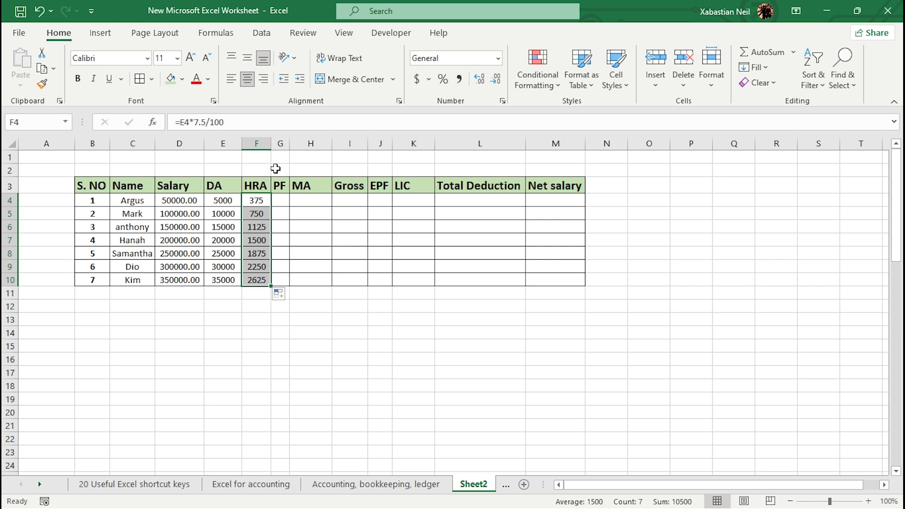
- Calculate PF as 15 percent of salary in G4 with the formula =D4*15/100
{"action": "double_click", "coordinate": [284, 202]}
{"action": "type", "text": "="}
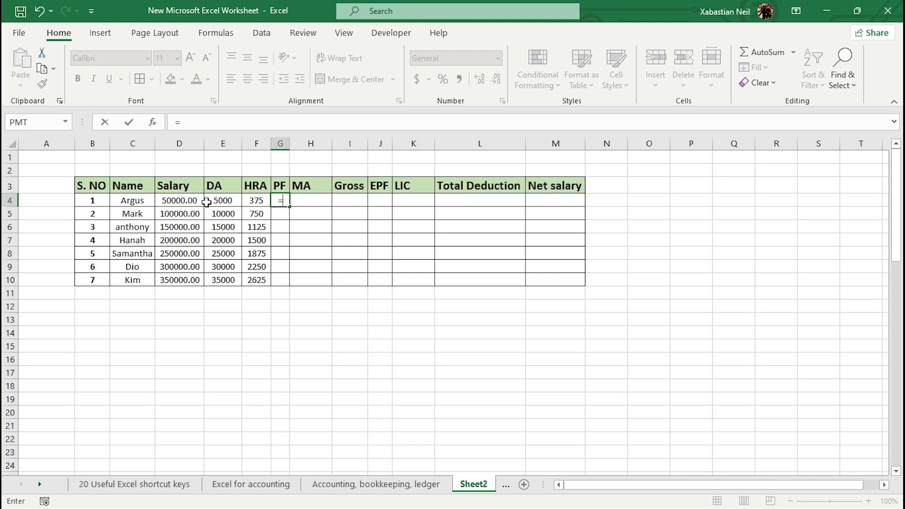
{"action": "left_click", "coordinate": [191, 204]}
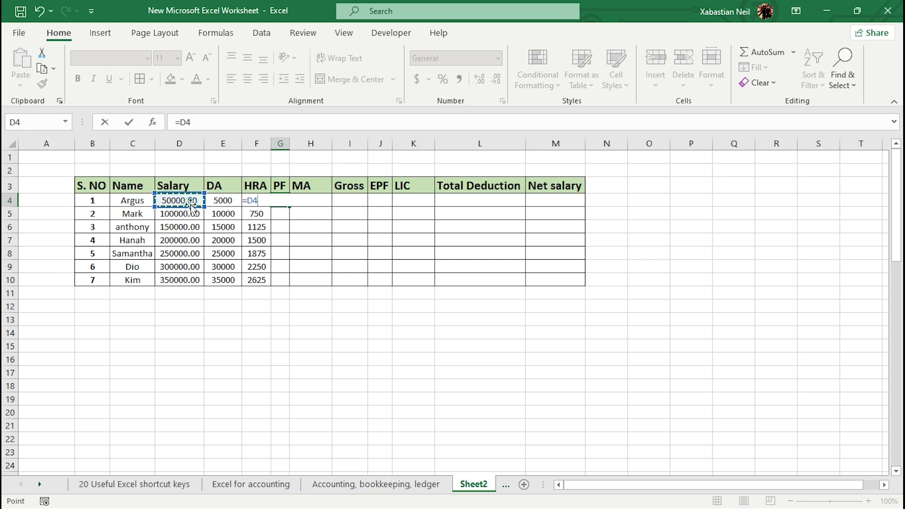
{"action": "type", "text": "*"}
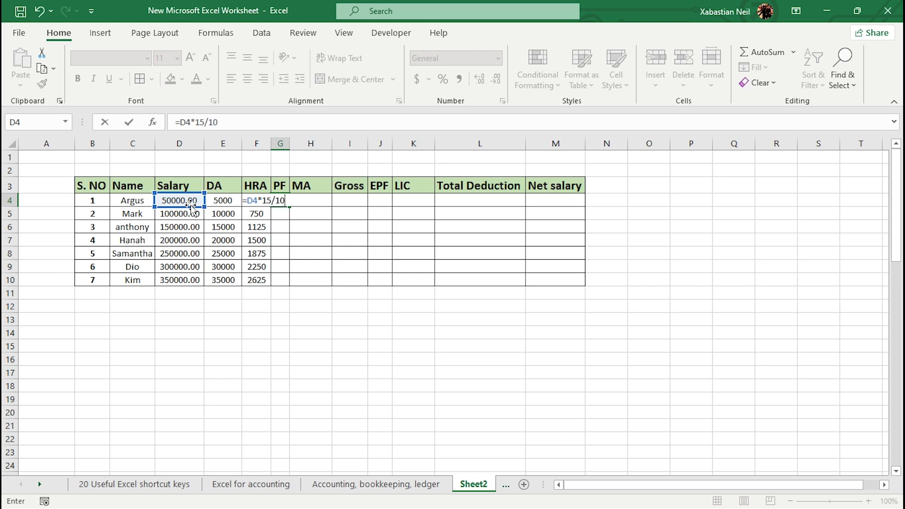
{"action": "key", "text": "Return"}
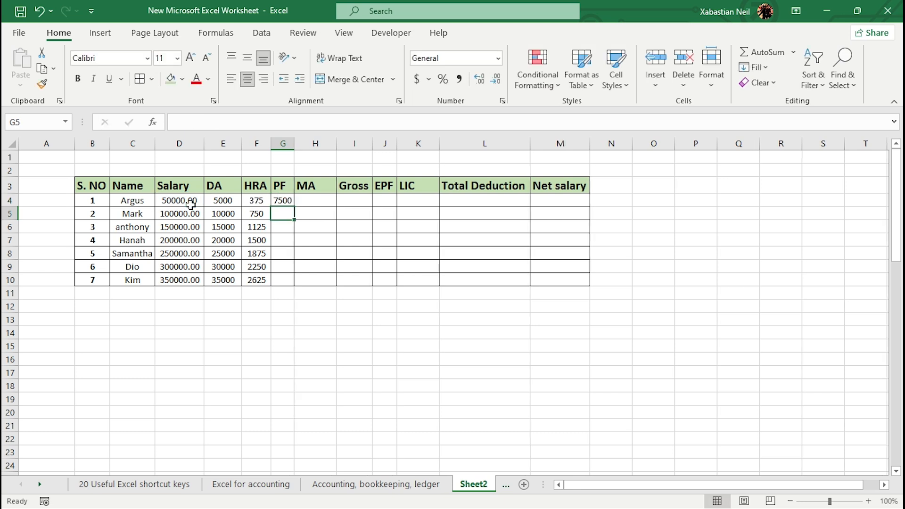
- Copy the PF formula from G4 down to G10 and widen column G beyond its contents
{"action": "left_click", "coordinate": [280, 203]}
{"action": "double_click", "coordinate": [294, 206]}
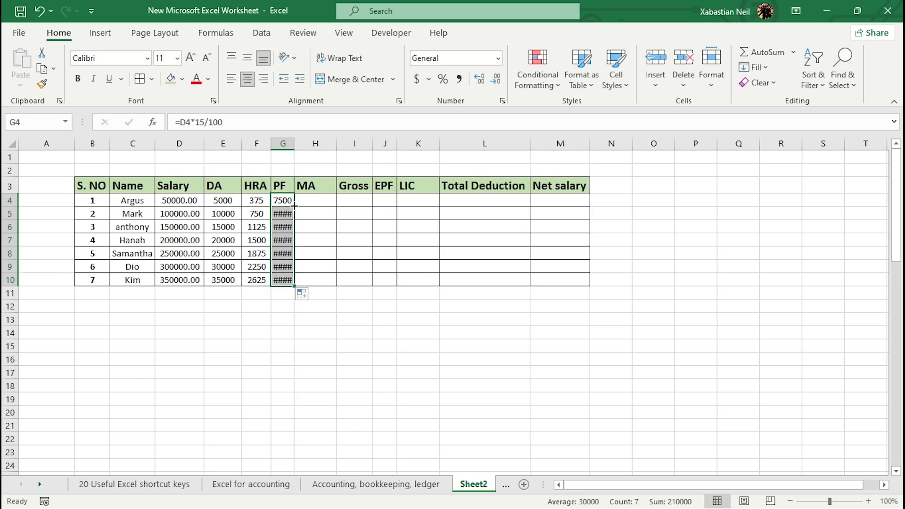
{"action": "double_click", "coordinate": [294, 144]}
{"action": "left_click_drag", "start_coordinate": [298, 143], "coordinate": [306, 144]}
- Enter the formula =D4:G4 in the first MA cell, H4
{"action": "left_click", "coordinate": [329, 203]}
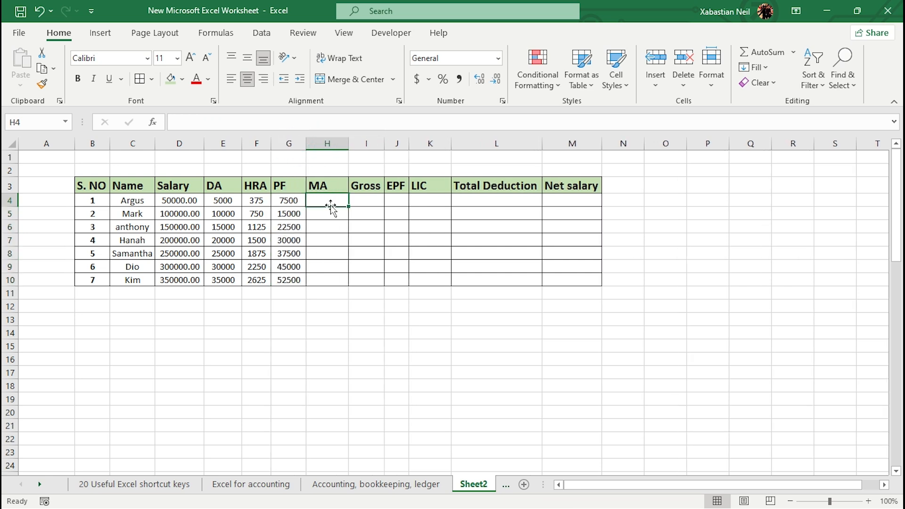
{"action": "double_click", "coordinate": [333, 203]}
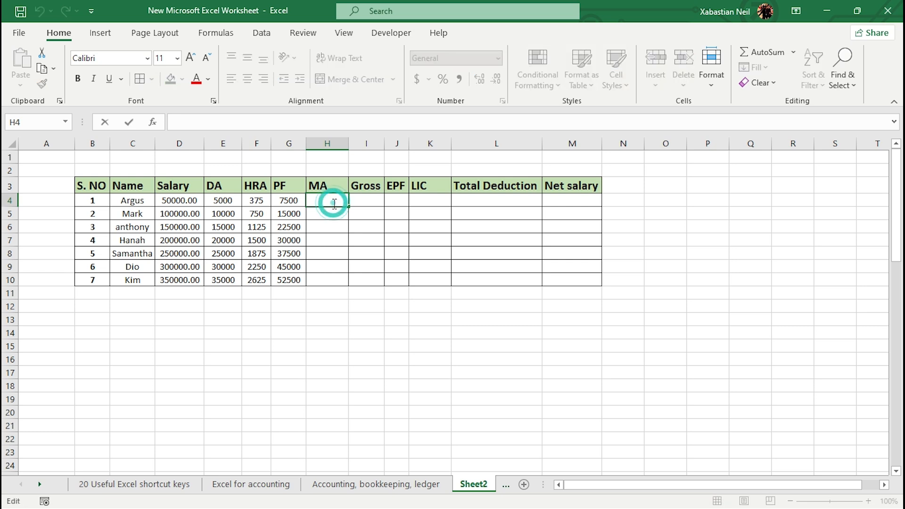
{"action": "type", "text": "="}
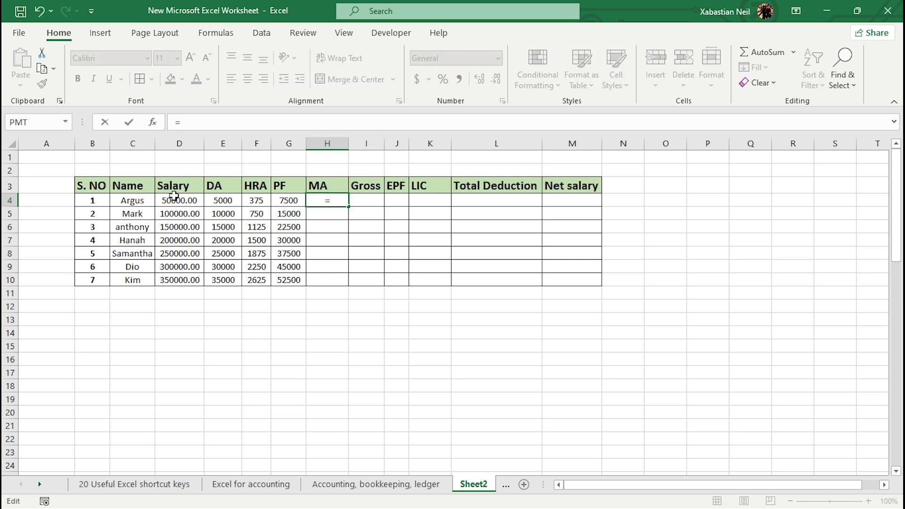
{"action": "left_click_drag", "start_coordinate": [175, 197], "coordinate": [285, 200]}
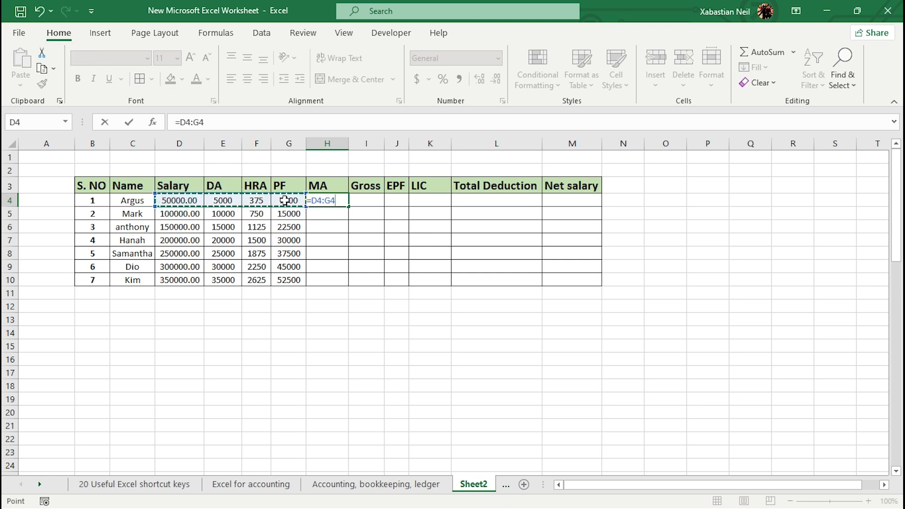
{"action": "key", "text": "ctrl+Return"}
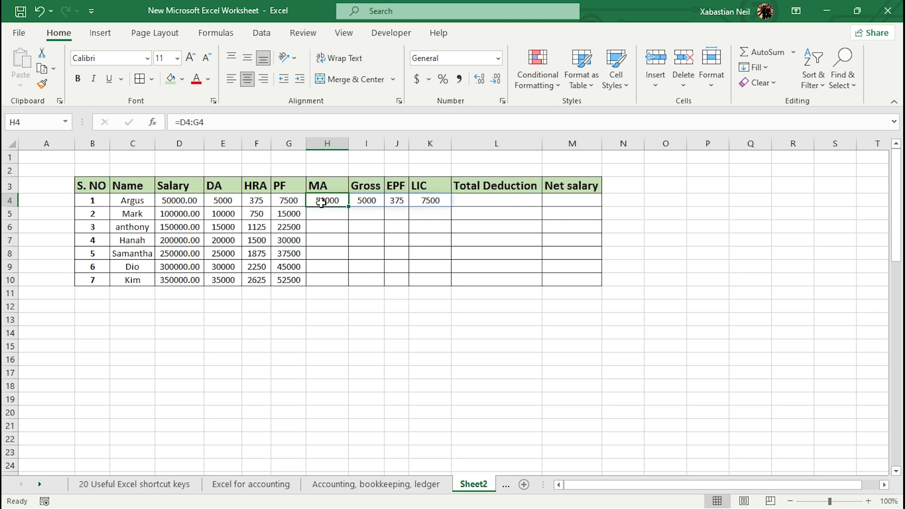
- Try to clear the spilled values from the Gross, EPF and LIC cells I4 to K4
{"action": "left_click_drag", "start_coordinate": [372, 200], "coordinate": [443, 200]}
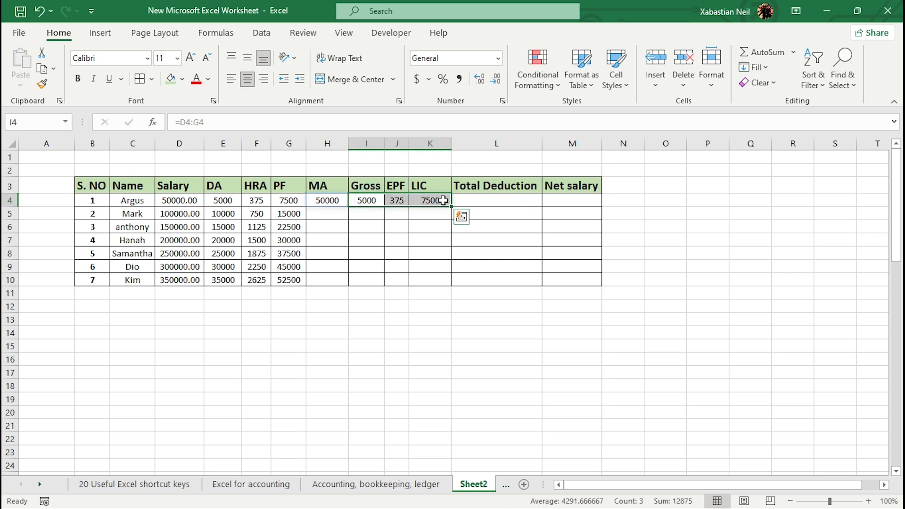
{"action": "key", "text": "Delete"}
{"action": "left_click", "coordinate": [619, 226]}
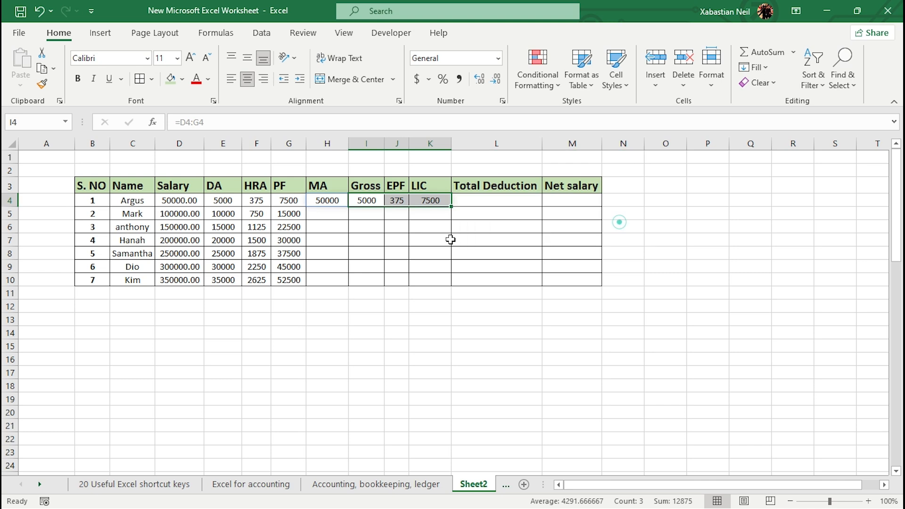
{"action": "left_click", "coordinate": [412, 230]}
{"action": "left_click_drag", "start_coordinate": [366, 200], "coordinate": [435, 210]}
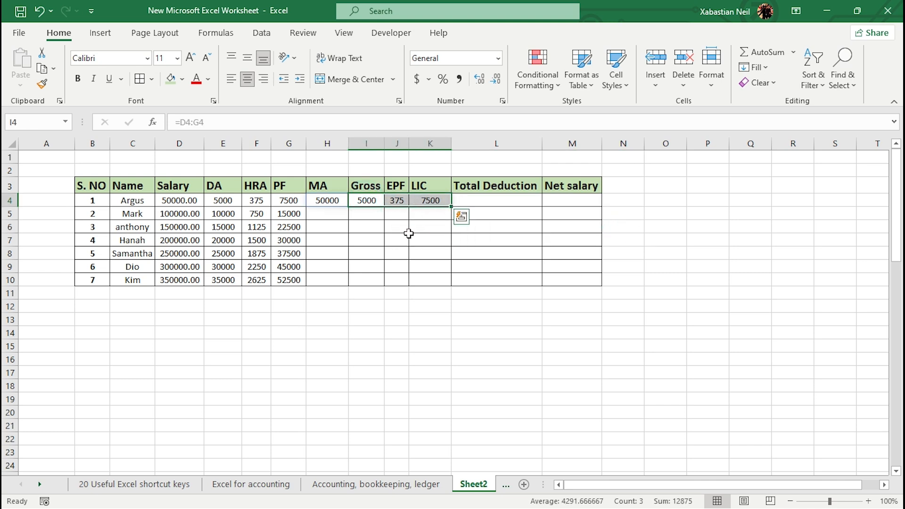
{"action": "left_click_drag", "start_coordinate": [451, 207], "coordinate": [350, 200]}
{"action": "left_click", "coordinate": [397, 213]}
{"action": "left_click_drag", "start_coordinate": [431, 215], "coordinate": [371, 207]}
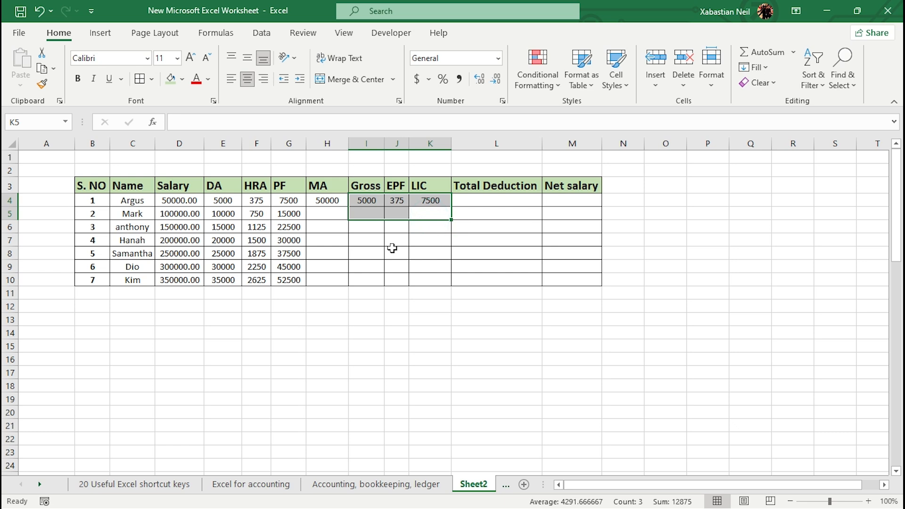
{"action": "left_click", "coordinate": [393, 248]}
{"action": "left_click", "coordinate": [373, 208]}
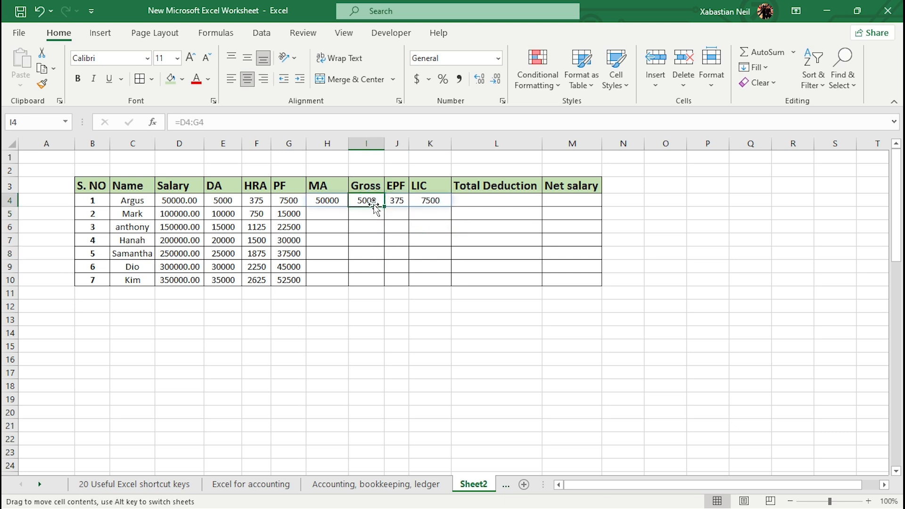
{"action": "left_click", "coordinate": [401, 201]}
{"action": "left_click", "coordinate": [437, 198]}
{"action": "double_click", "coordinate": [438, 198]}
{"action": "key", "text": "Escape"}
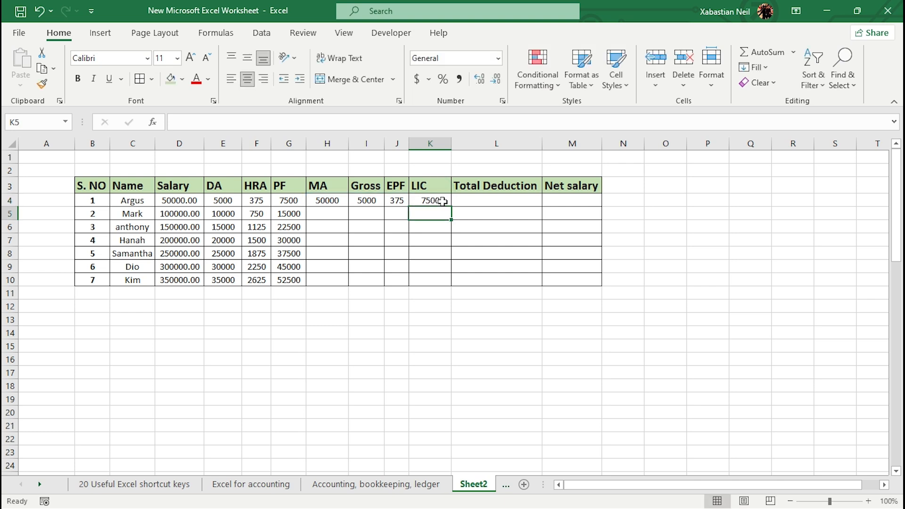
{"action": "left_click", "coordinate": [371, 203]}
{"action": "double_click", "coordinate": [371, 202]}
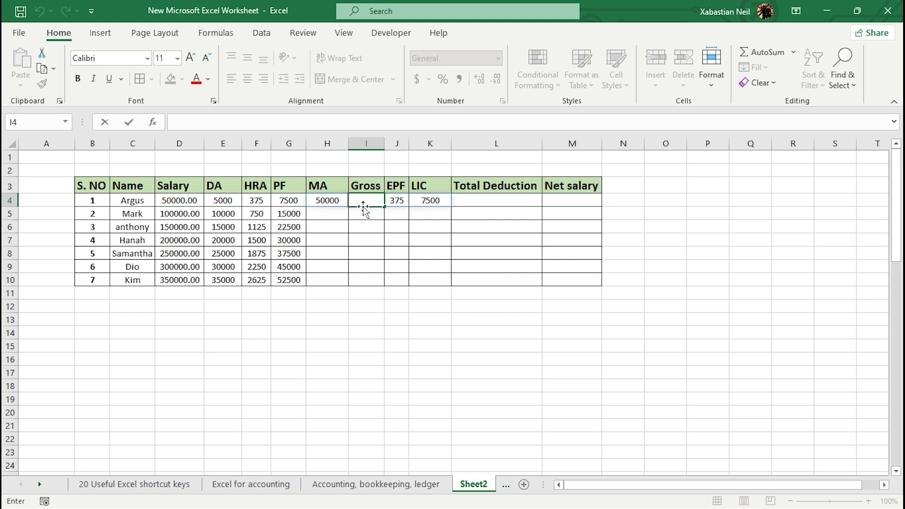
{"action": "left_click", "coordinate": [398, 199]}
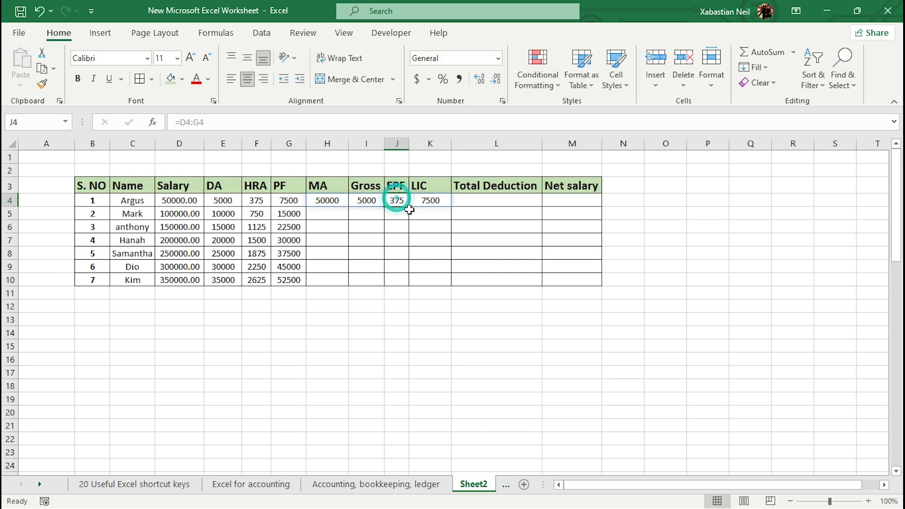
{"action": "left_click", "coordinate": [407, 210]}
{"action": "left_click", "coordinate": [404, 202]}
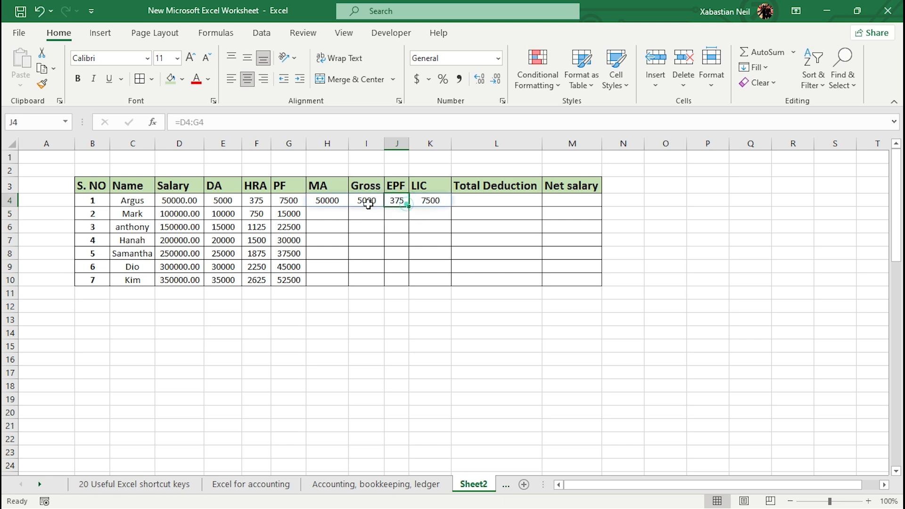
- Undo the recent changes back to before the MA formula was entered in H4
{"action": "left_click", "coordinate": [333, 205]}
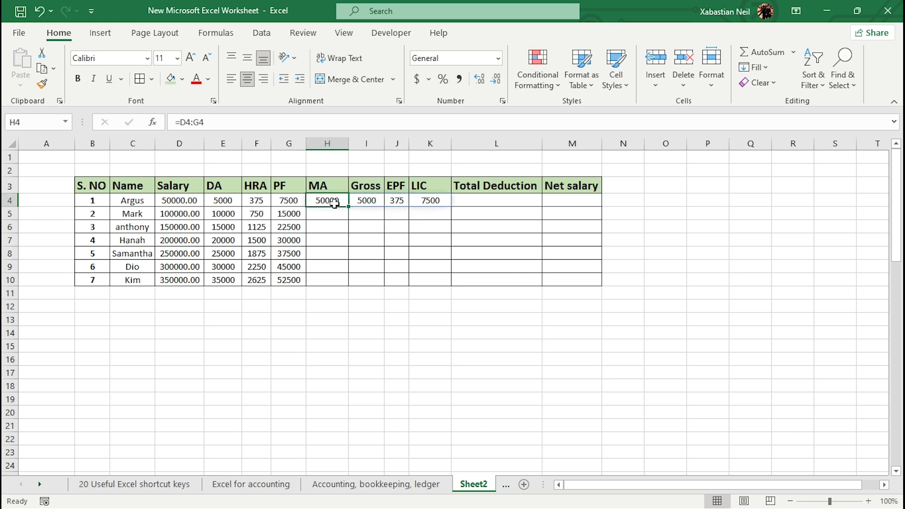
{"action": "left_click", "coordinate": [40, 11]}
{"action": "left_click", "coordinate": [39, 15]}
{"action": "left_click", "coordinate": [40, 14]}
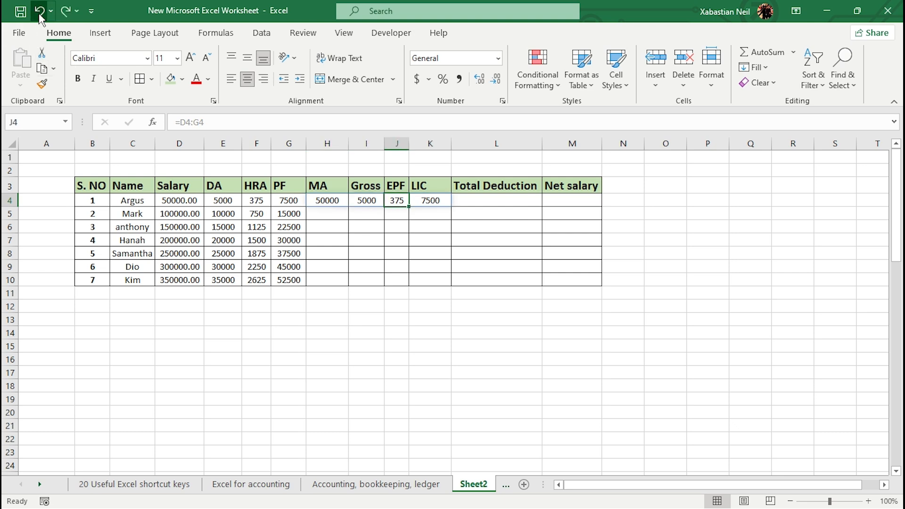
{"action": "left_click", "coordinate": [40, 14]}
{"action": "left_click", "coordinate": [40, 14]}
{"action": "left_click", "coordinate": [40, 14]}
{"action": "left_click", "coordinate": [39, 14]}
{"action": "left_click", "coordinate": [40, 14]}
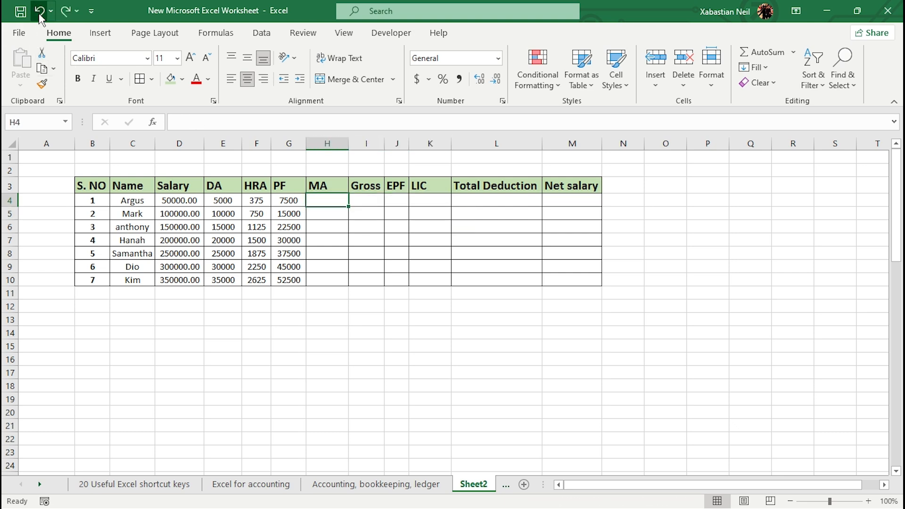
{"action": "left_click", "coordinate": [39, 14]}
{"action": "left_click", "coordinate": [64, 10]}
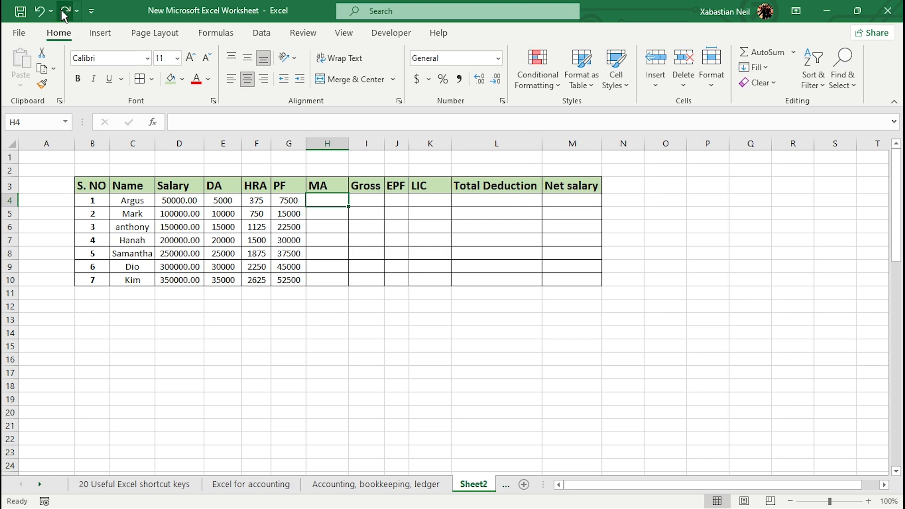
- Delete the MA column's cells from H2 to H27 and shift the Gross column and those after it next to PF
{"action": "double_click", "coordinate": [318, 201]}
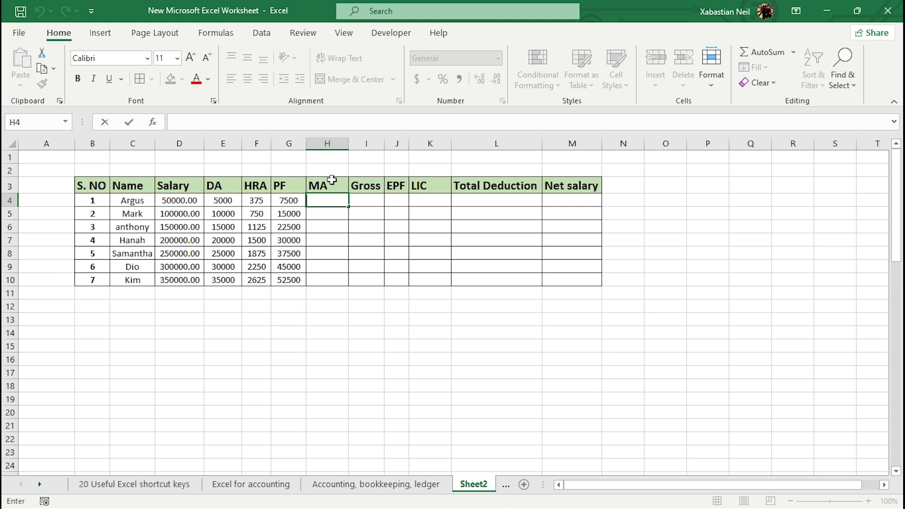
{"action": "left_click_drag", "start_coordinate": [332, 173], "coordinate": [303, 203]}
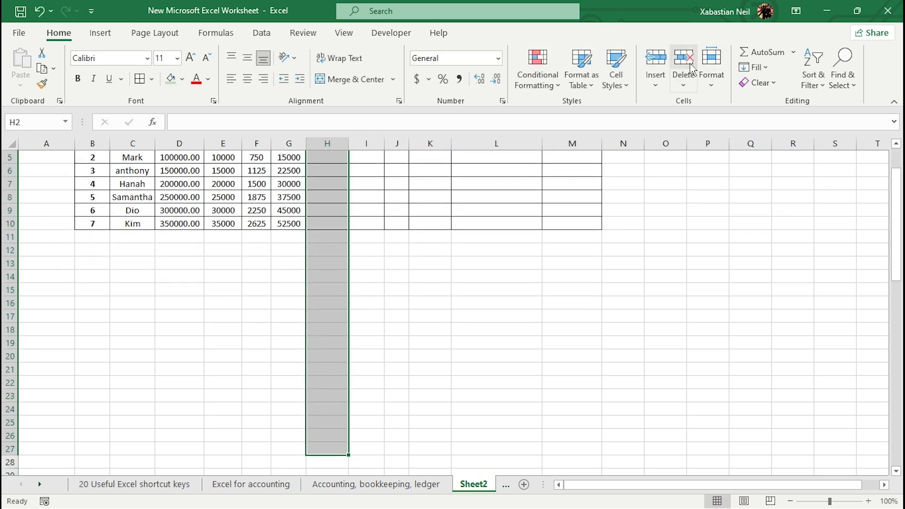
{"action": "left_click", "coordinate": [684, 59]}
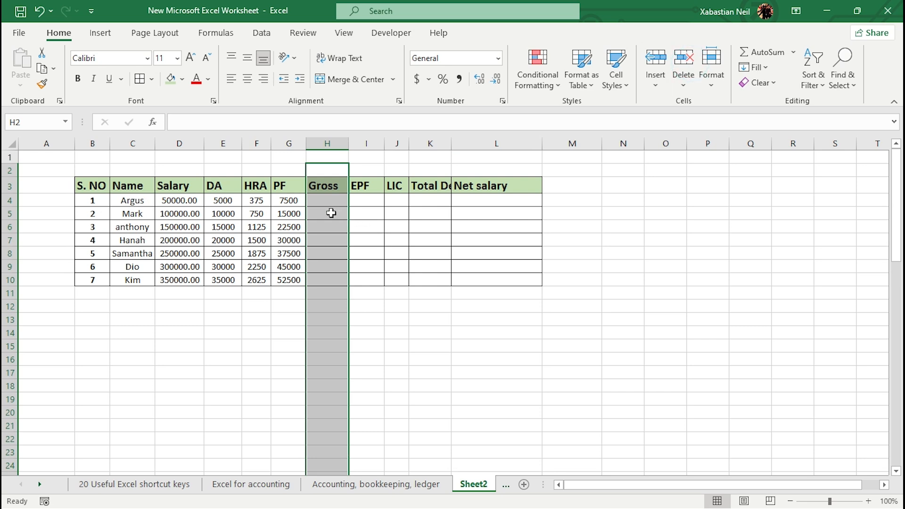
- Use AutoSum to total the first employee's Salary, DA, HRA and PF (D4:G4) into the Gross cell H4
{"action": "double_click", "coordinate": [330, 198]}
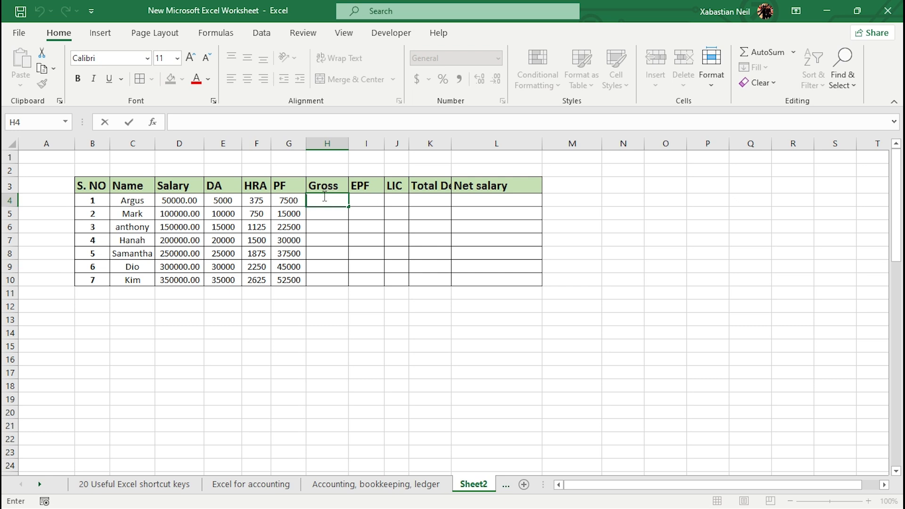
{"action": "left_click", "coordinate": [331, 200]}
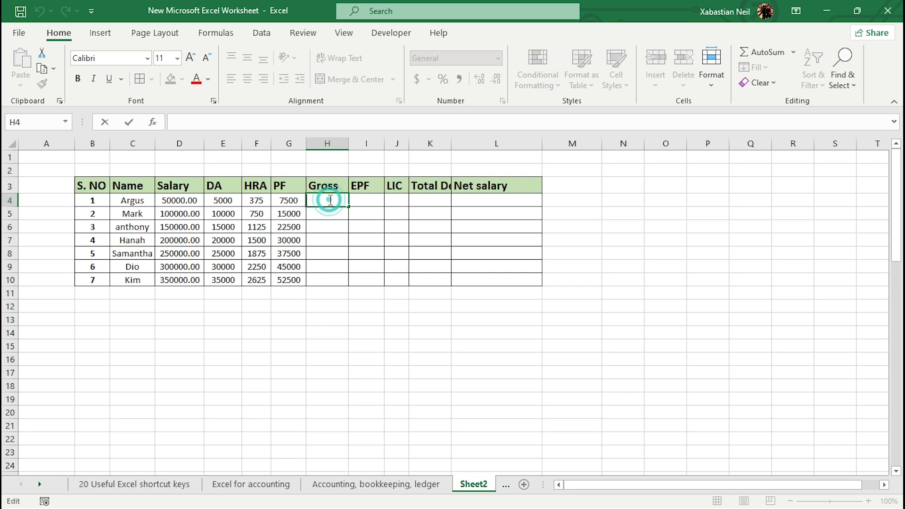
{"action": "left_click", "coordinate": [177, 202]}
{"action": "left_click_drag", "start_coordinate": [202, 206], "coordinate": [289, 202]}
{"action": "left_click", "coordinate": [754, 52]}
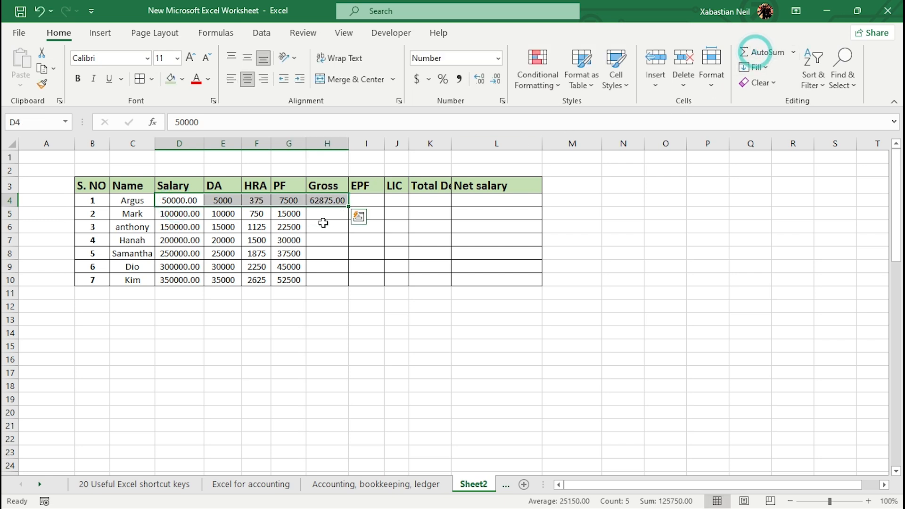
- Fill the selected row 4 cells from Salary to Gross (D4:H4) down to row 10
{"action": "left_click", "coordinate": [348, 207]}
{"action": "left_click_drag", "start_coordinate": [349, 207], "coordinate": [349, 283]}
{"action": "left_click", "coordinate": [346, 338]}
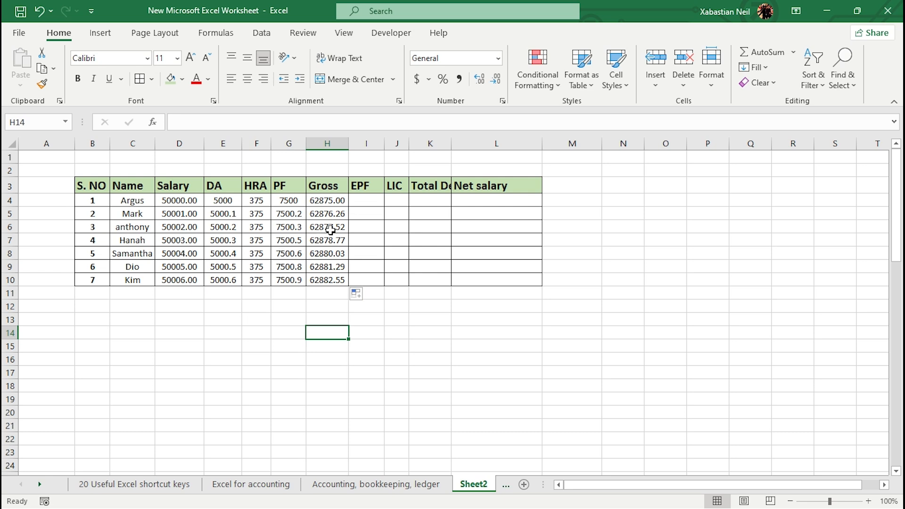
- Enter the formula =G4/2 in the first EPF cell, I4
{"action": "left_click", "coordinate": [367, 198]}
{"action": "double_click", "coordinate": [368, 198]}
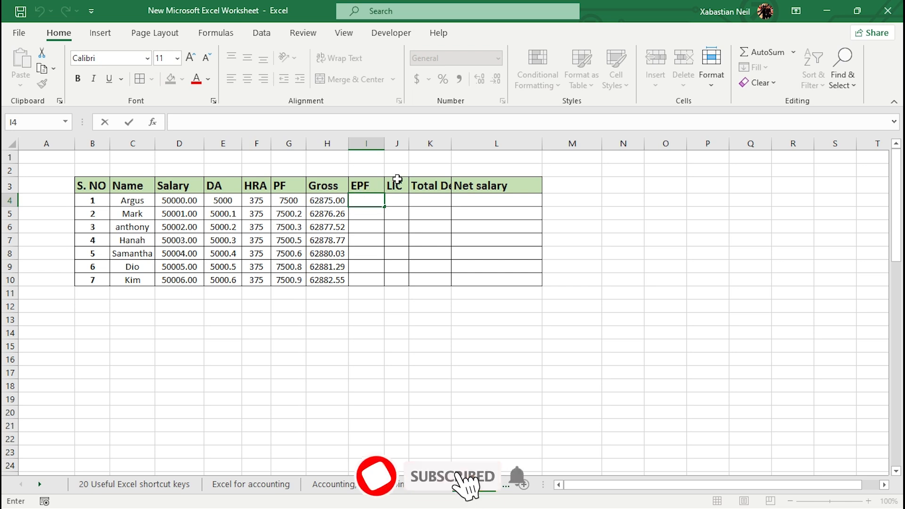
{"action": "left_click", "coordinate": [339, 204]}
{"action": "left_click", "coordinate": [357, 201]}
{"action": "double_click", "coordinate": [359, 201]}
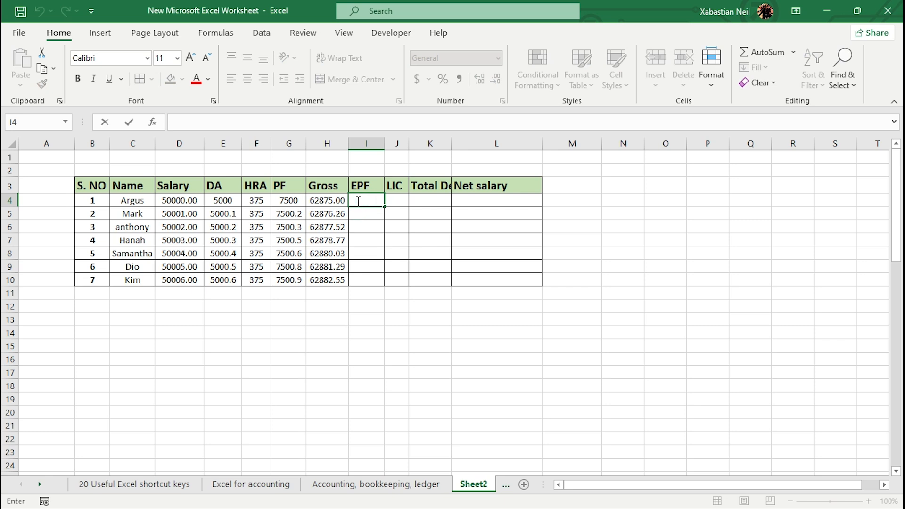
{"action": "type", "text": "="}
{"action": "left_click", "coordinate": [287, 199]}
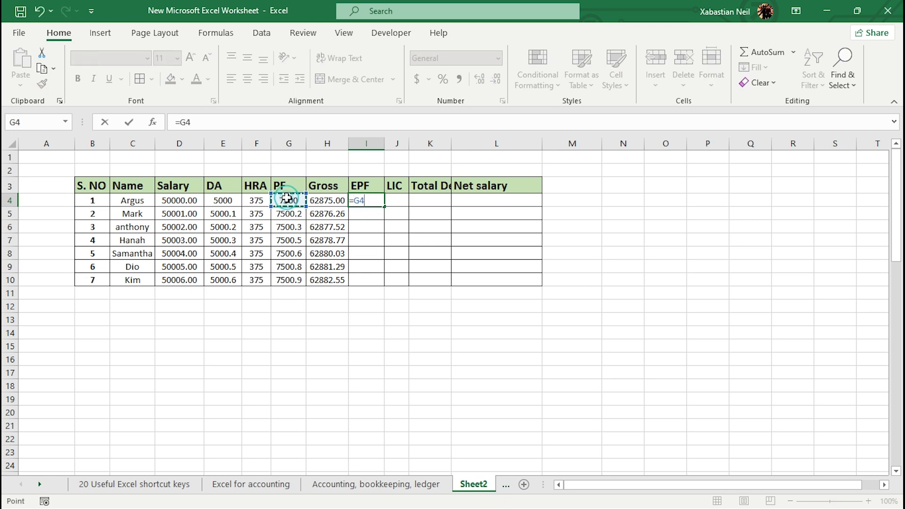
{"action": "type", "text": "/2"}
{"action": "key", "text": "Return"}
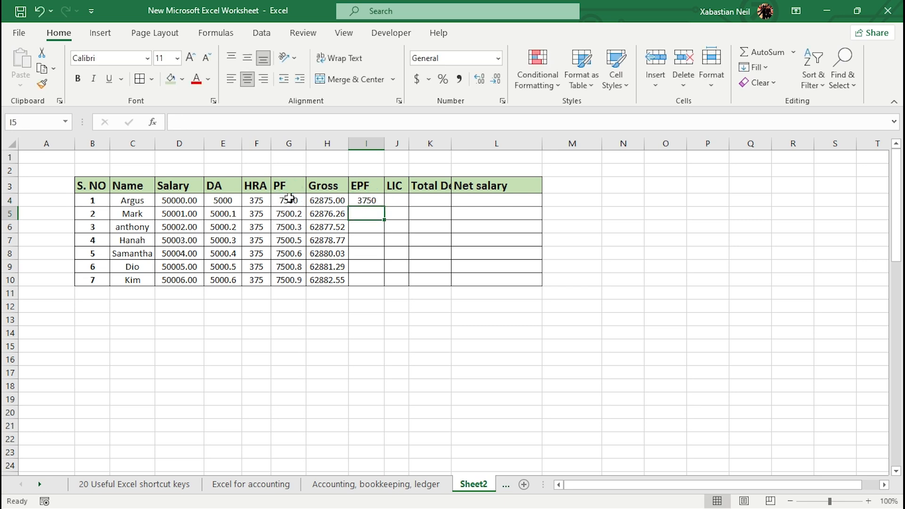
- Fill the EPF formula from I4 down to I10 and change the fill option to Fill Formatting Only
{"action": "left_click", "coordinate": [366, 203]}
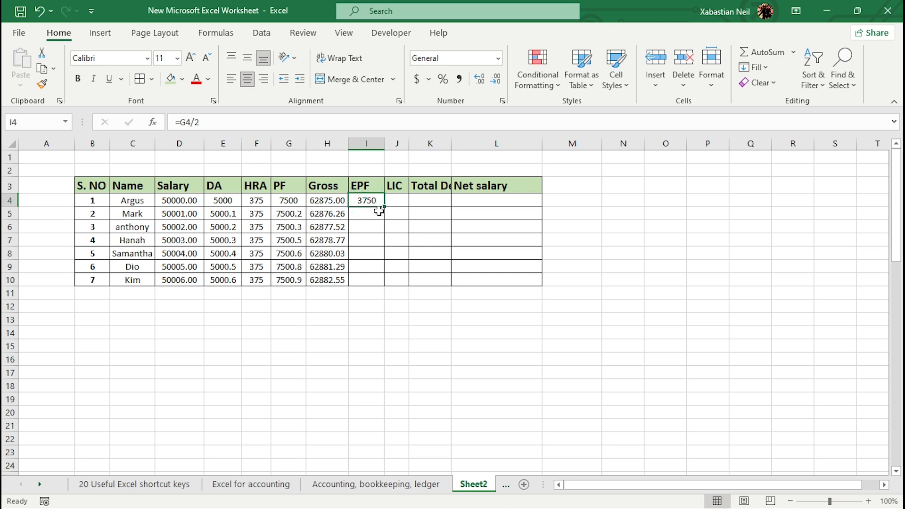
{"action": "left_click_drag", "start_coordinate": [384, 208], "coordinate": [388, 291]}
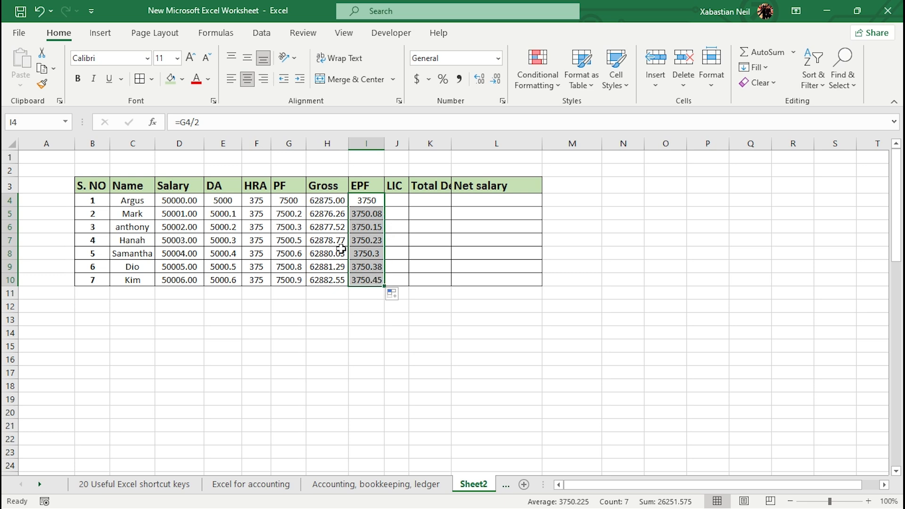
{"action": "left_click", "coordinate": [395, 294]}
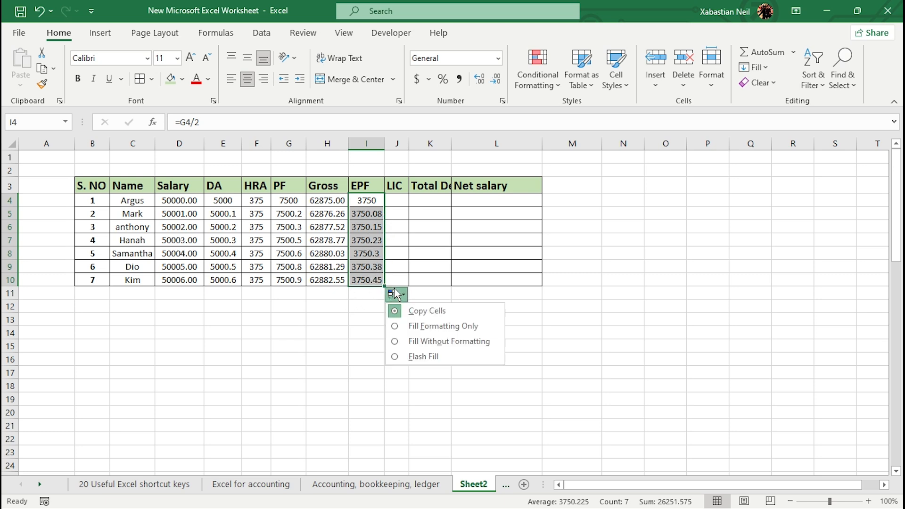
{"action": "left_click", "coordinate": [438, 326]}
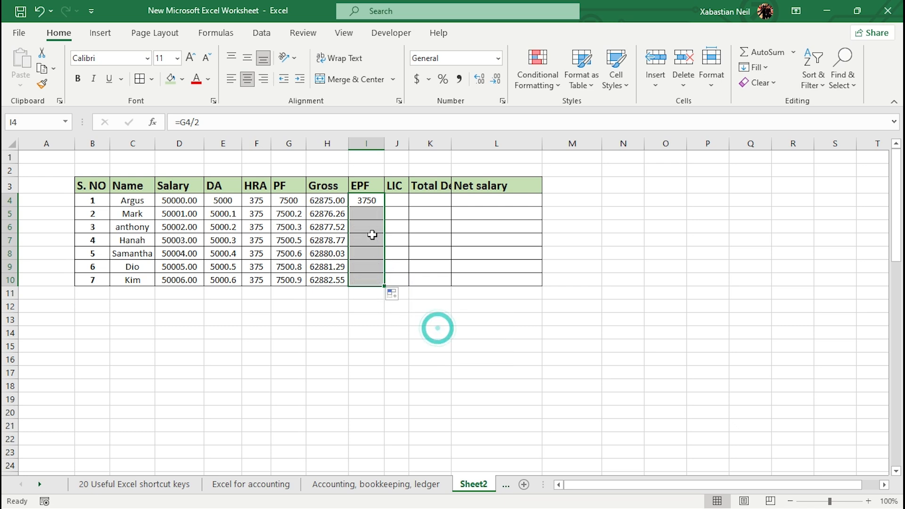
- Refill EPF from I4 down to I10, try the Flash Fill option, and undo the fill
{"action": "left_click", "coordinate": [369, 201]}
{"action": "left_click_drag", "start_coordinate": [384, 206], "coordinate": [378, 288]}
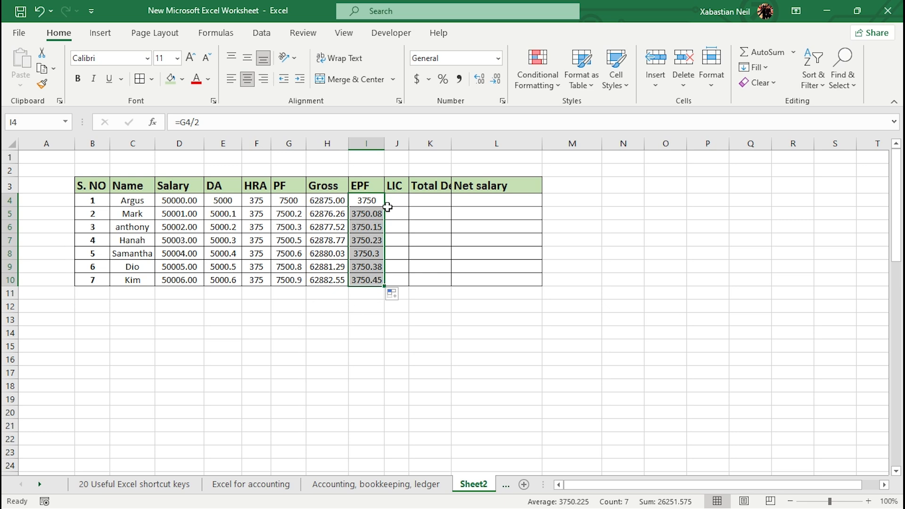
{"action": "left_click", "coordinate": [393, 294]}
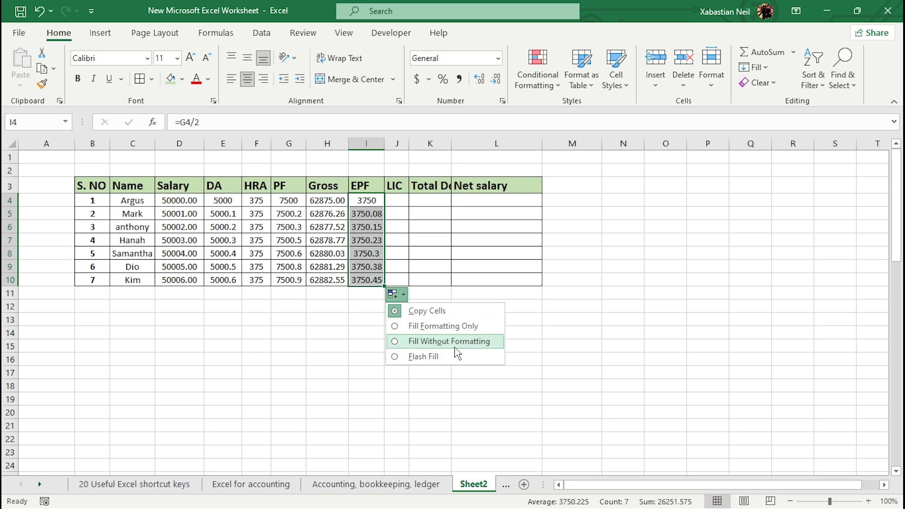
{"action": "left_click", "coordinate": [419, 357]}
{"action": "left_click", "coordinate": [464, 307]}
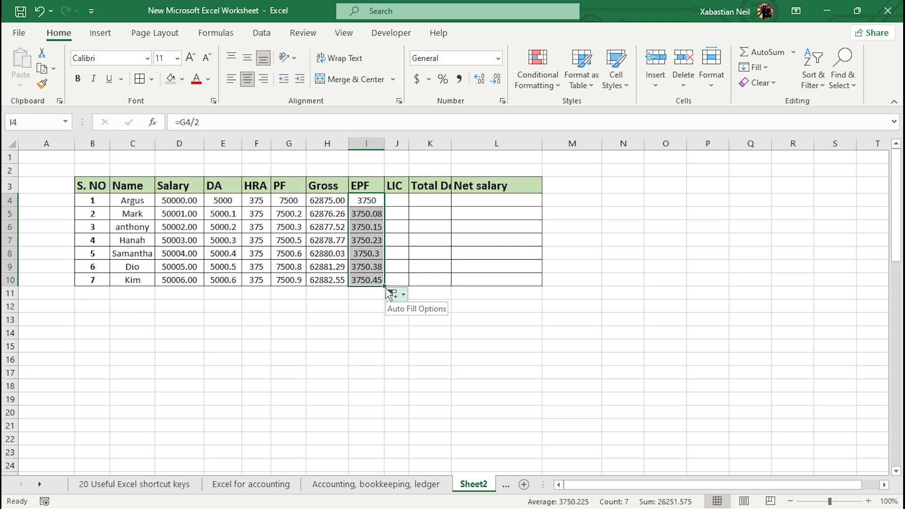
{"action": "left_click", "coordinate": [39, 11]}
- Enter the formula =G5/2 in the second employee's EPF cell, I5
{"action": "left_click", "coordinate": [366, 213]}
{"action": "type", "text": "="}
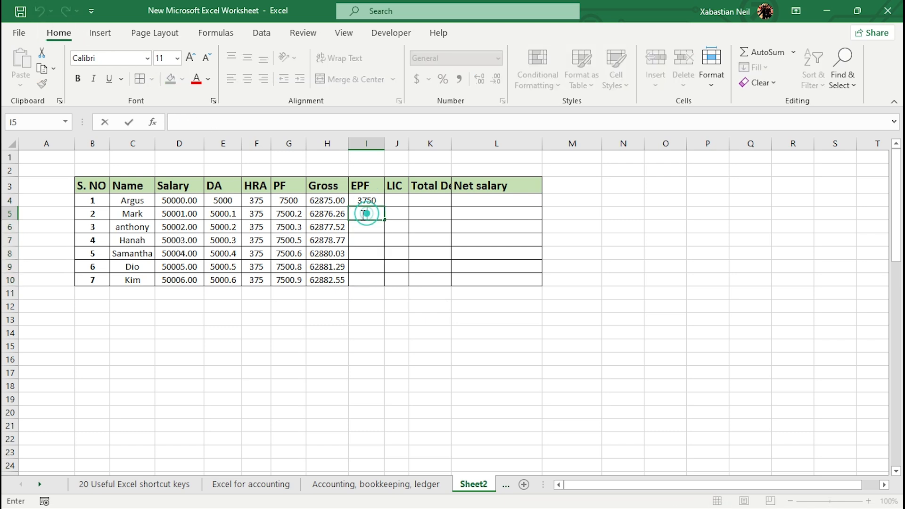
{"action": "left_click", "coordinate": [273, 218]}
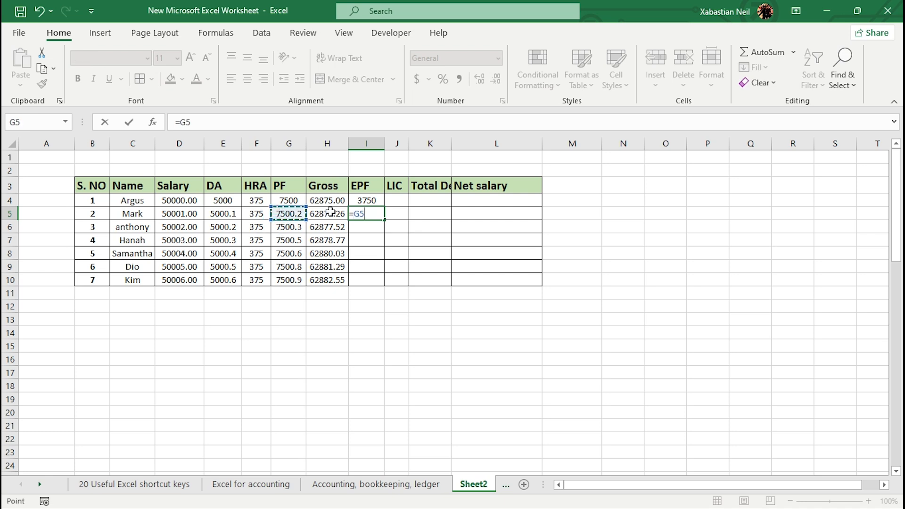
{"action": "type", "text": "/"}
{"action": "key", "text": "Return"}
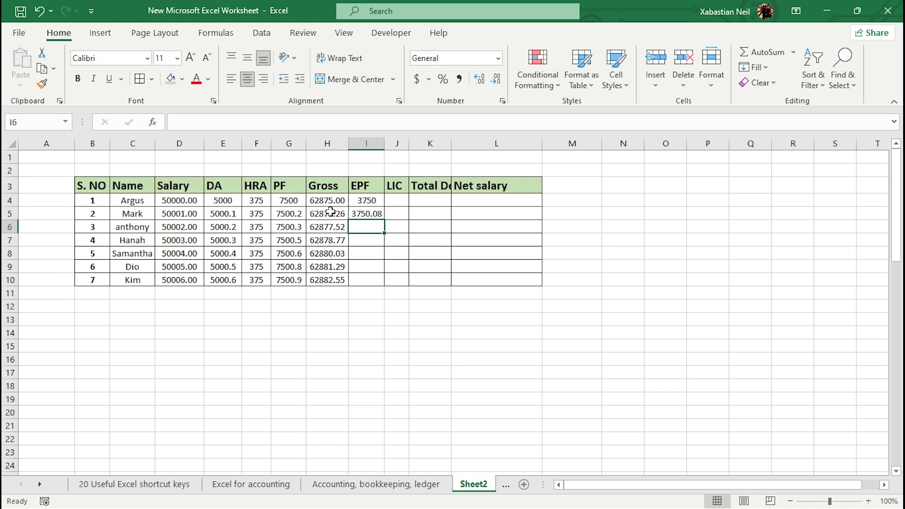
- Fill the EPF formula from I5 down to I10
{"action": "left_click", "coordinate": [376, 213]}
{"action": "left_click_drag", "start_coordinate": [384, 219], "coordinate": [388, 286]}
{"action": "left_click", "coordinate": [417, 334]}
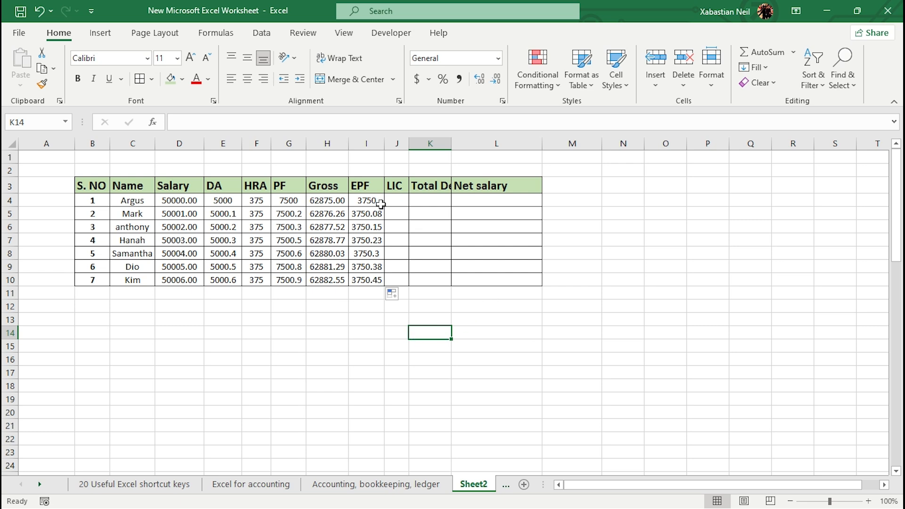
- Enter the formula =I4/2 in the first LIC cell, J4
{"action": "left_click", "coordinate": [398, 200]}
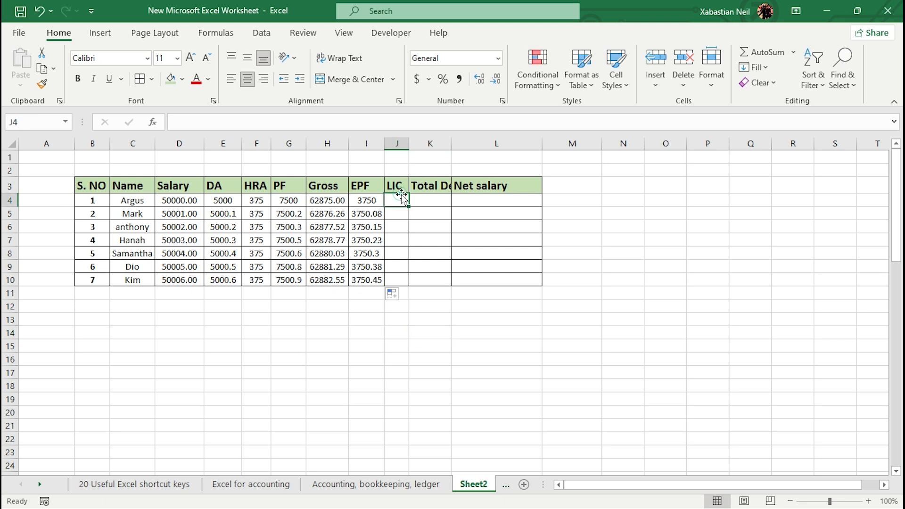
{"action": "left_click", "coordinate": [400, 191]}
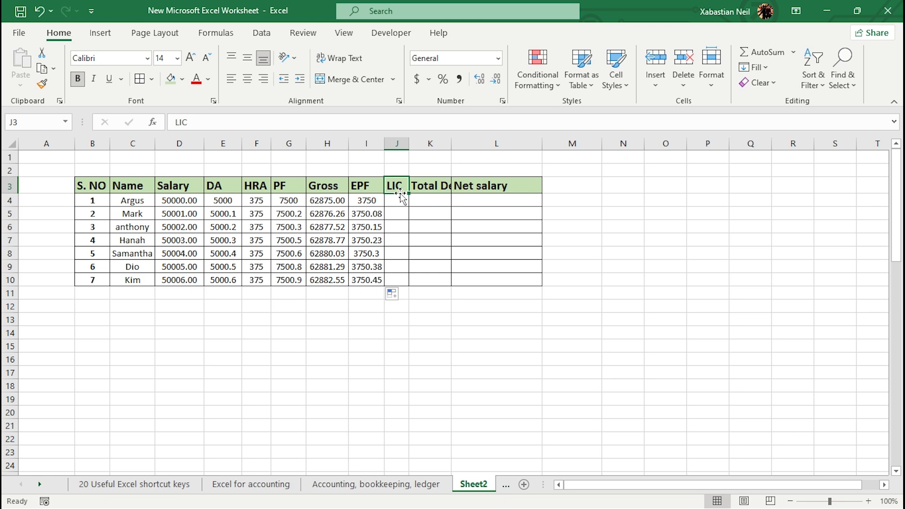
{"action": "left_click", "coordinate": [399, 193]}
{"action": "left_click", "coordinate": [394, 200]}
{"action": "double_click", "coordinate": [393, 199]}
{"action": "type", "text": "="}
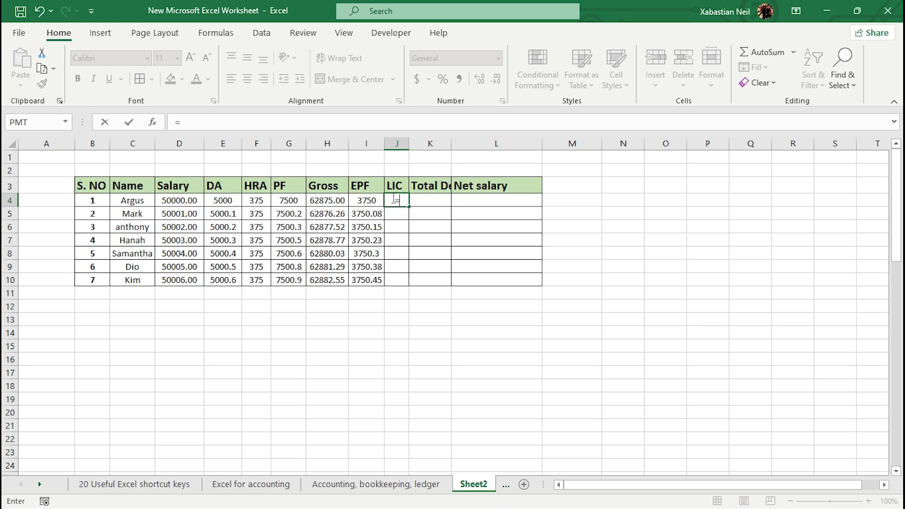
{"action": "left_click", "coordinate": [361, 200]}
{"action": "type", "text": "/"}
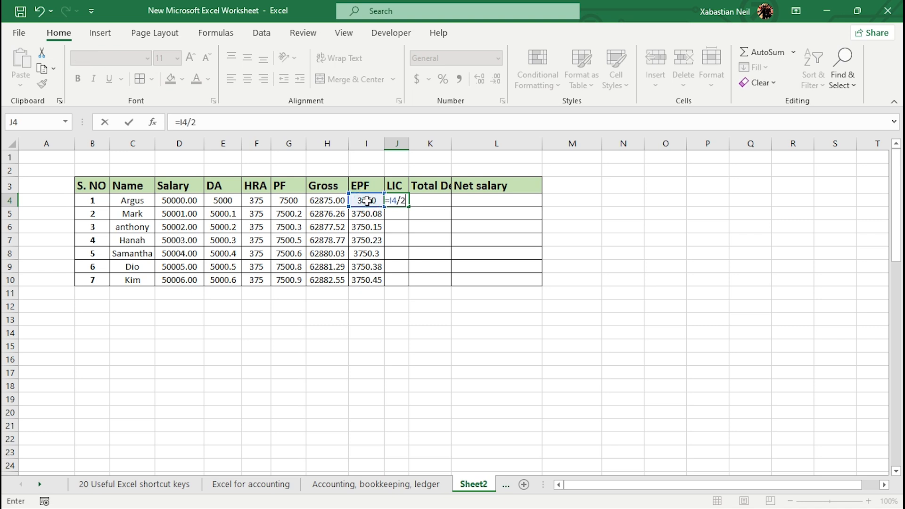
{"action": "type", "text": "2"}
{"action": "key", "text": "Return"}
- Try filling the LIC formula from J4 down to J10 with different fill options, and clear J5 to J10
{"action": "left_click", "coordinate": [396, 198]}
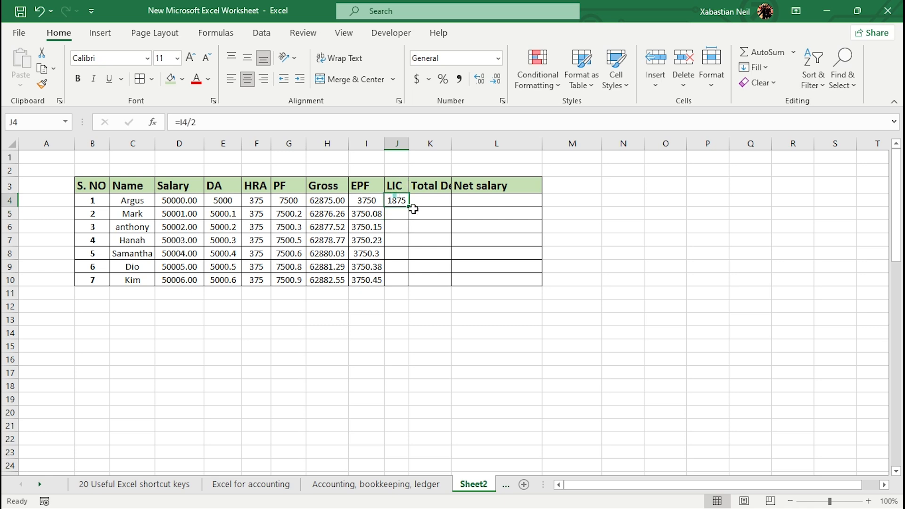
{"action": "left_click_drag", "start_coordinate": [410, 209], "coordinate": [410, 282]}
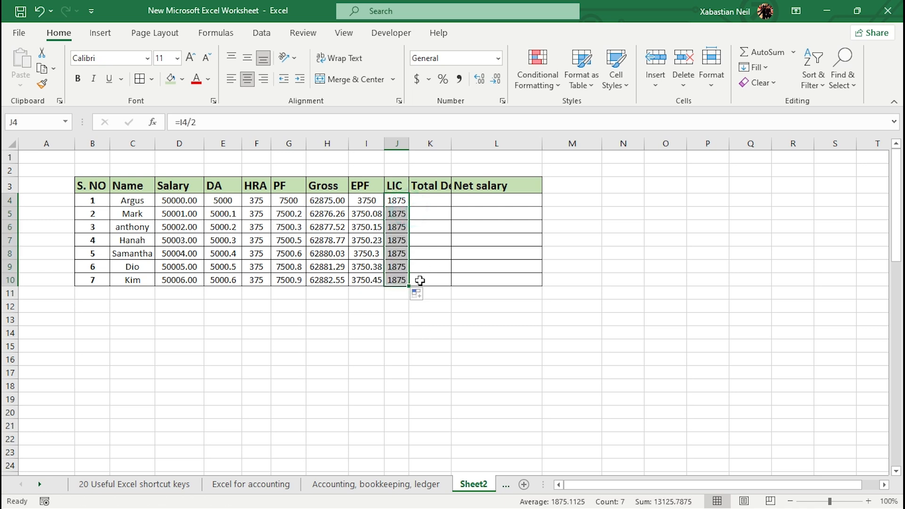
{"action": "left_click", "coordinate": [416, 294]}
{"action": "left_click", "coordinate": [453, 326]}
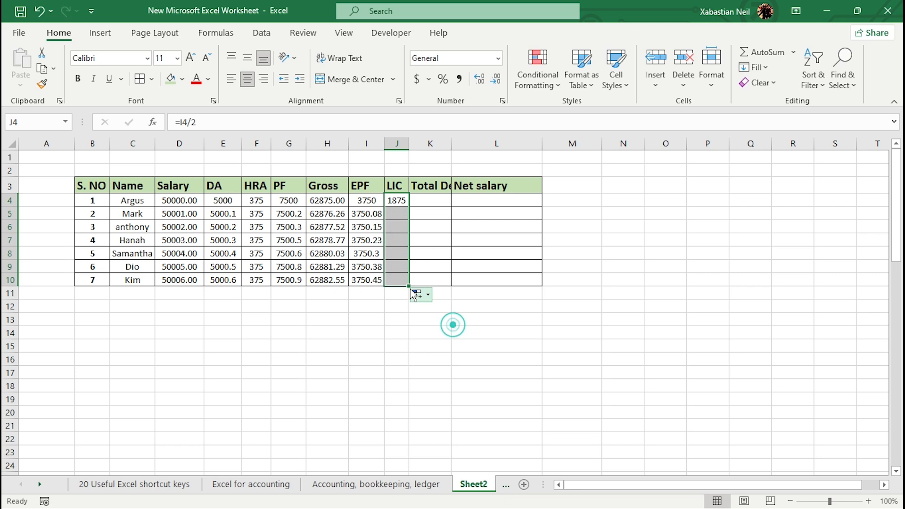
{"action": "left_click", "coordinate": [416, 294]}
{"action": "left_click", "coordinate": [441, 307]}
{"action": "left_click", "coordinate": [391, 324]}
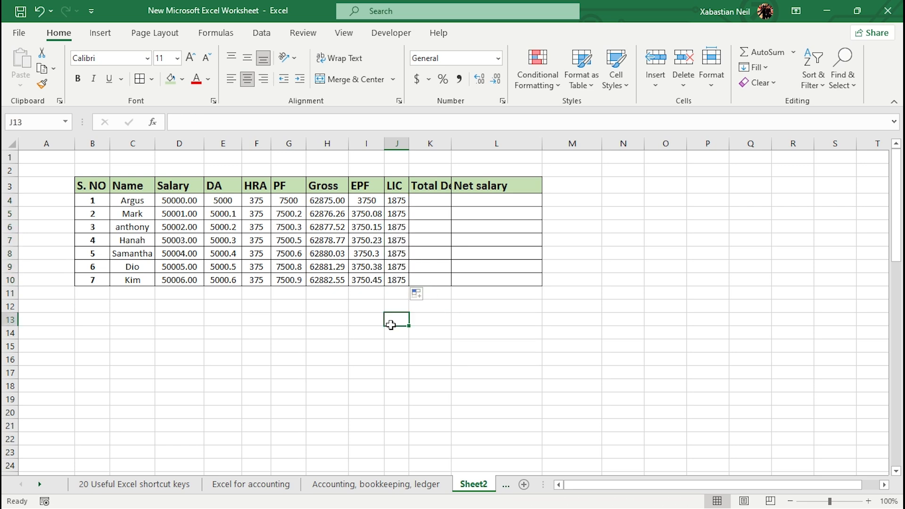
{"action": "left_click_drag", "start_coordinate": [401, 218], "coordinate": [401, 275]}
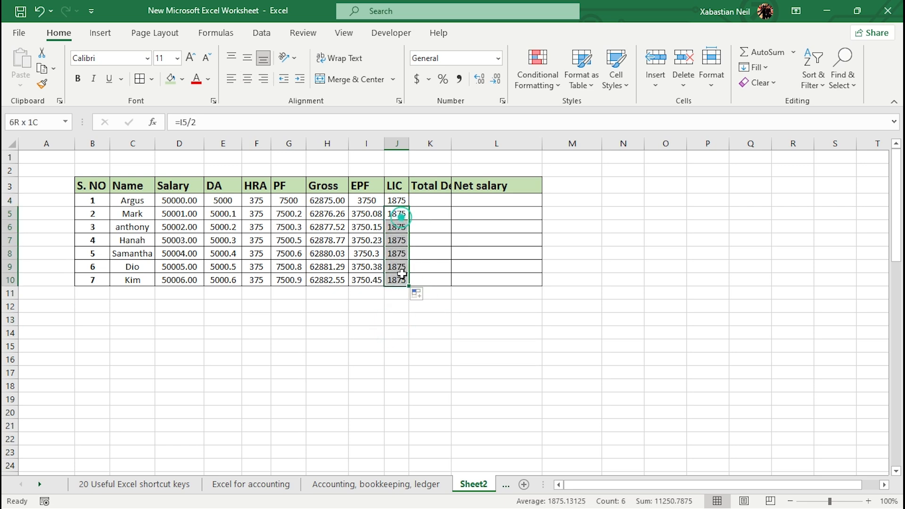
{"action": "key", "text": "Delete"}
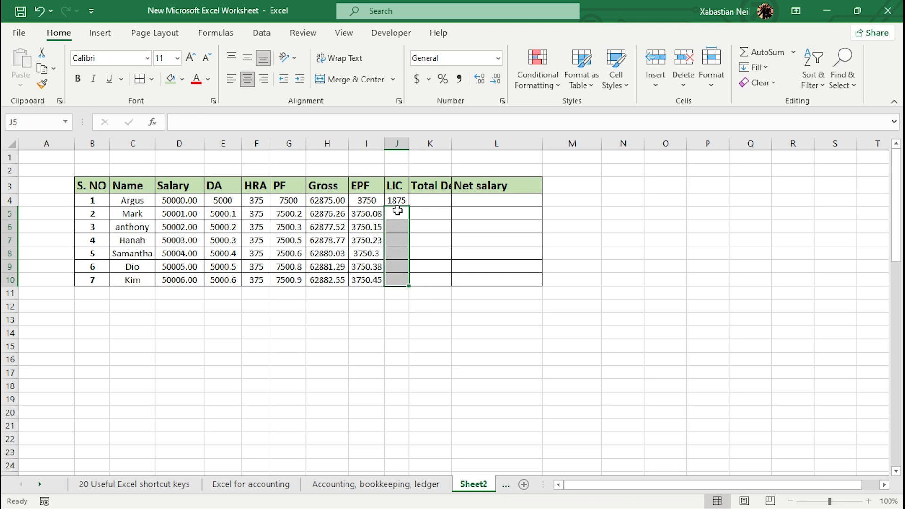
- Enter the formula =I5/2 in the second employee's LIC cell, J5
{"action": "left_click", "coordinate": [397, 213]}
{"action": "type", "text": "="}
{"action": "left_click", "coordinate": [374, 216]}
{"action": "type", "text": "/2"}
{"action": "key", "text": "Return"}
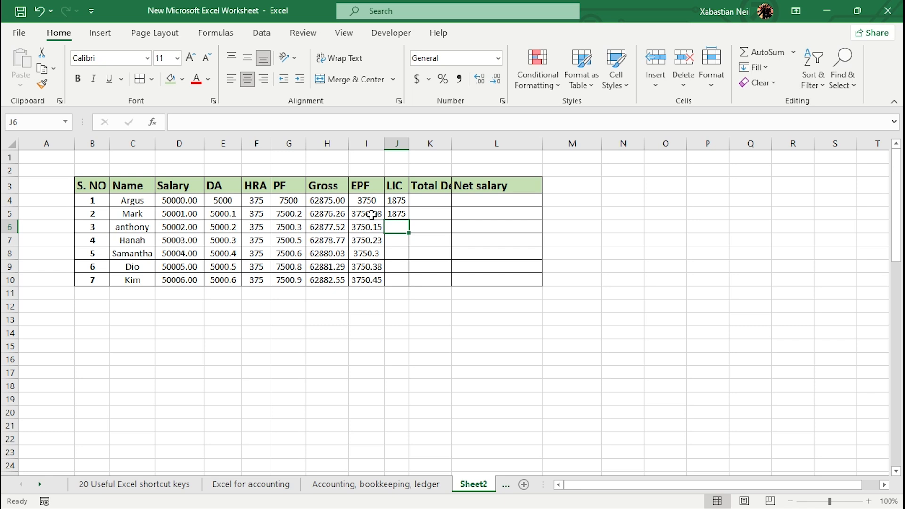
- Fill the LIC formula from J5 down to J10 and display those cells with three decimal places
{"action": "left_click", "coordinate": [400, 213]}
{"action": "left_click_drag", "start_coordinate": [410, 220], "coordinate": [410, 286]}
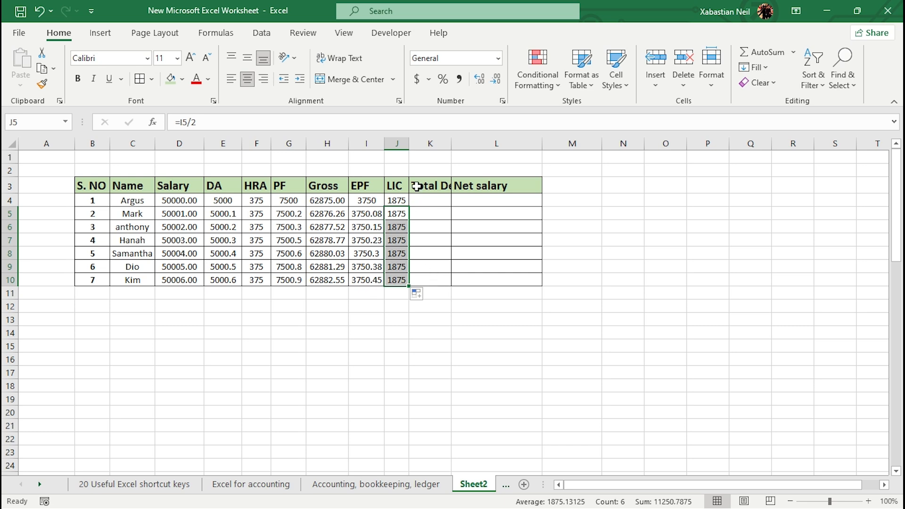
{"action": "left_click", "coordinate": [479, 79]}
{"action": "left_click", "coordinate": [479, 79]}
{"action": "left_click", "coordinate": [479, 79]}
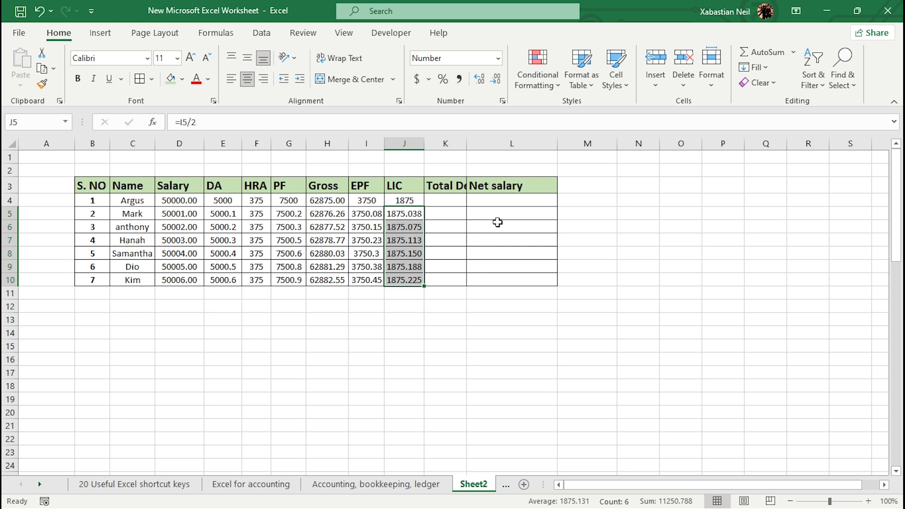
- Sum the first employee's EPF and LIC (I4:J4) into the total deduction cell K4 and fill it down to K10
{"action": "left_click", "coordinate": [453, 198]}
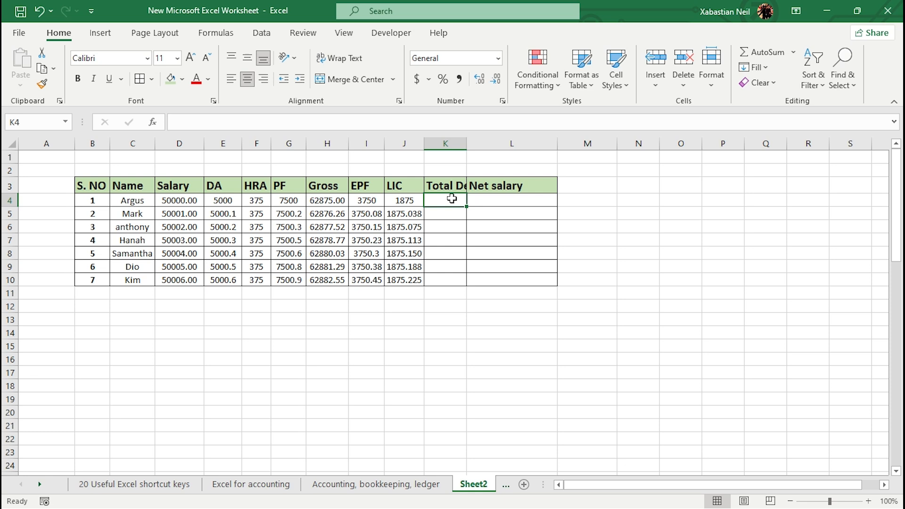
{"action": "left_click", "coordinate": [452, 198]}
{"action": "left_click_drag", "start_coordinate": [360, 199], "coordinate": [404, 200]}
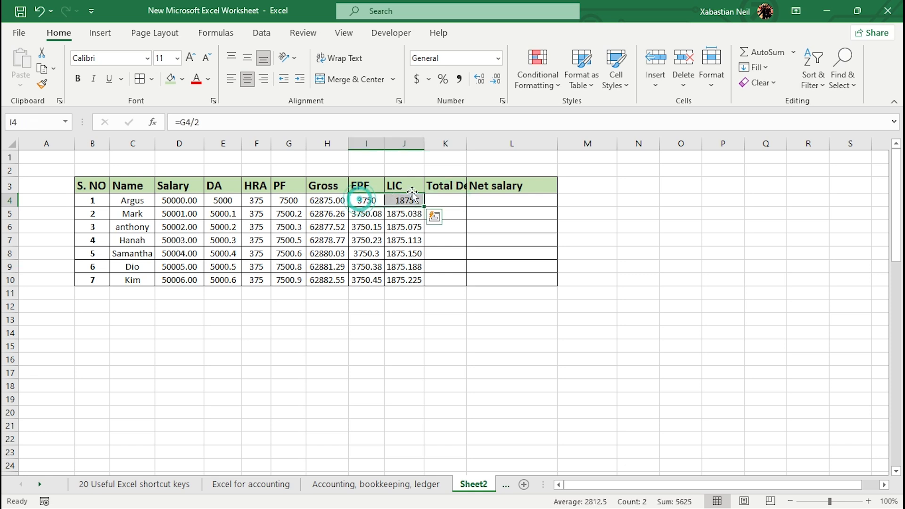
{"action": "key", "text": "alt+equal"}
{"action": "left_click_drag", "start_coordinate": [455, 205], "coordinate": [471, 294]}
{"action": "left_click", "coordinate": [449, 324]}
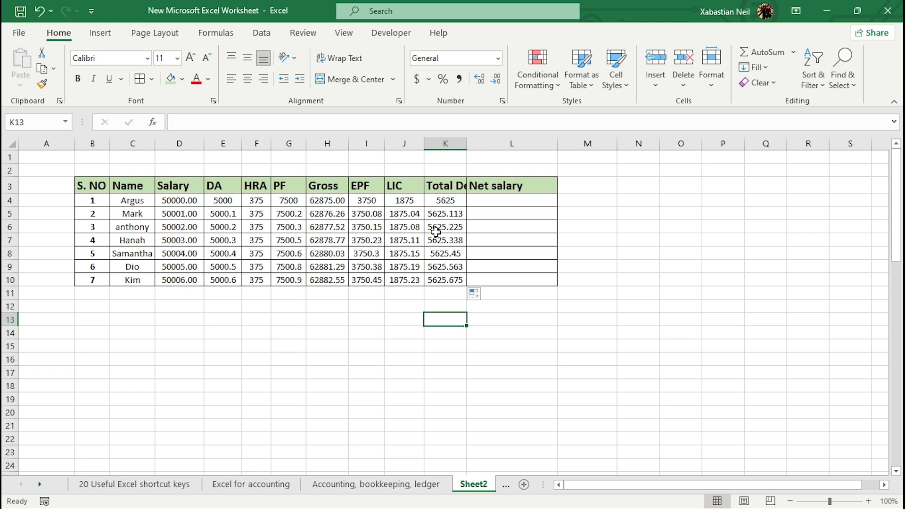
- Enter the net salary formula =H4-K4 in L4 and fill it down to L10
{"action": "left_click", "coordinate": [512, 201]}
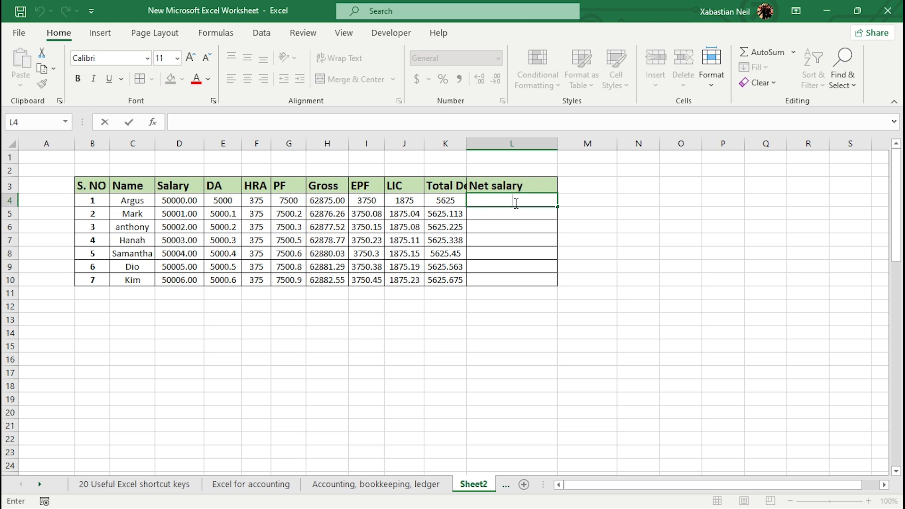
{"action": "type", "text": "="}
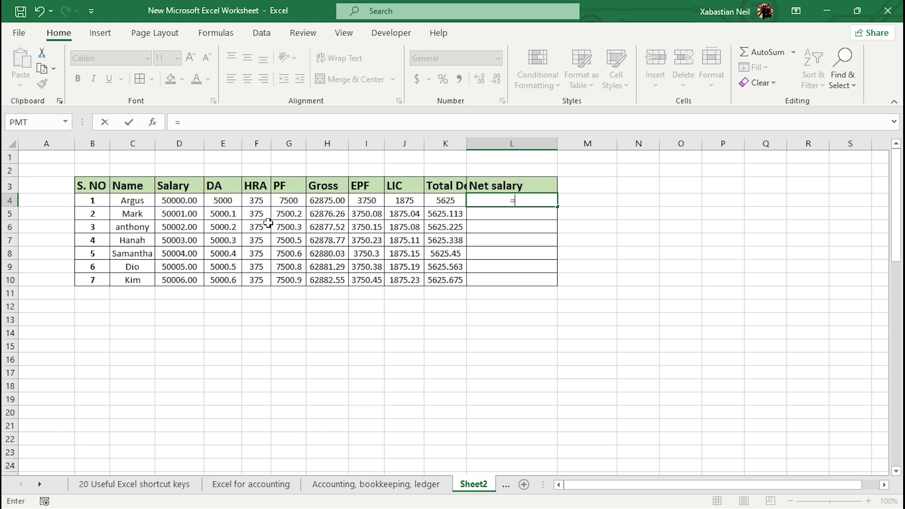
{"action": "left_click", "coordinate": [336, 204]}
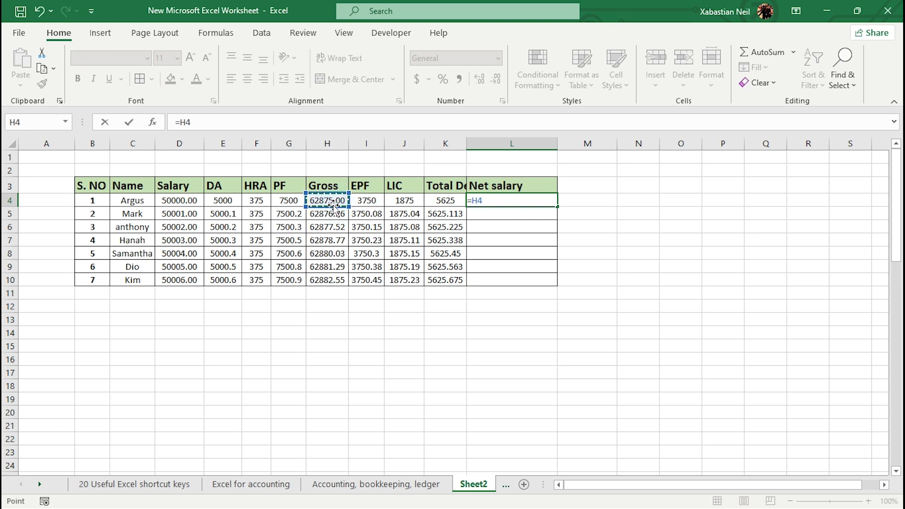
{"action": "type", "text": "-"}
{"action": "left_click", "coordinate": [443, 200]}
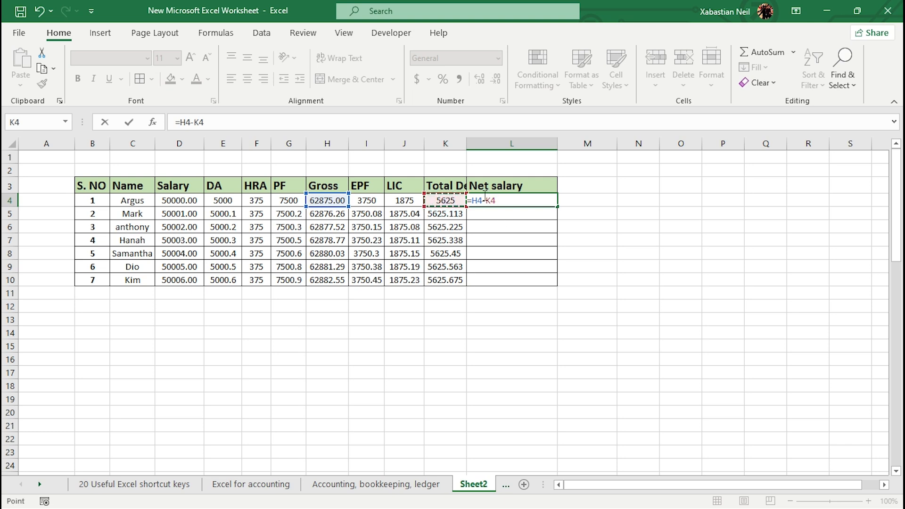
{"action": "key", "text": "Return"}
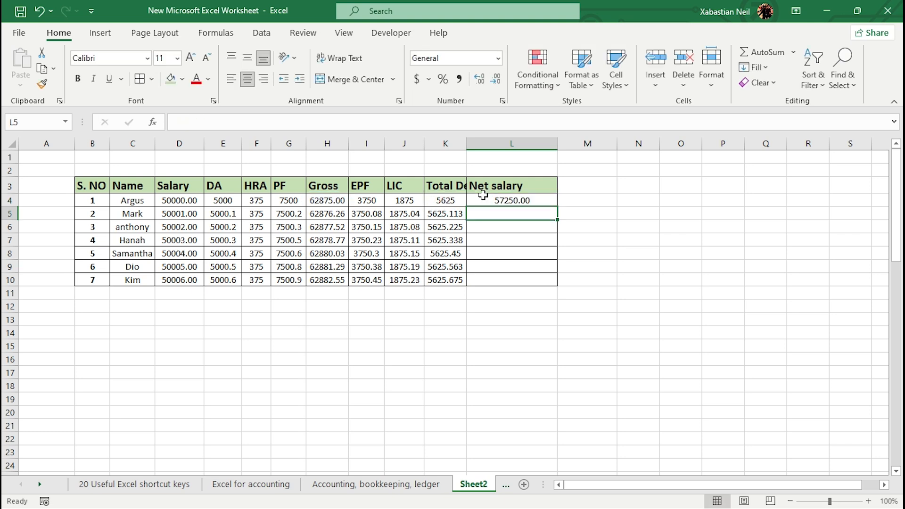
{"action": "left_click", "coordinate": [532, 200]}
{"action": "left_click_drag", "start_coordinate": [557, 207], "coordinate": [568, 283]}
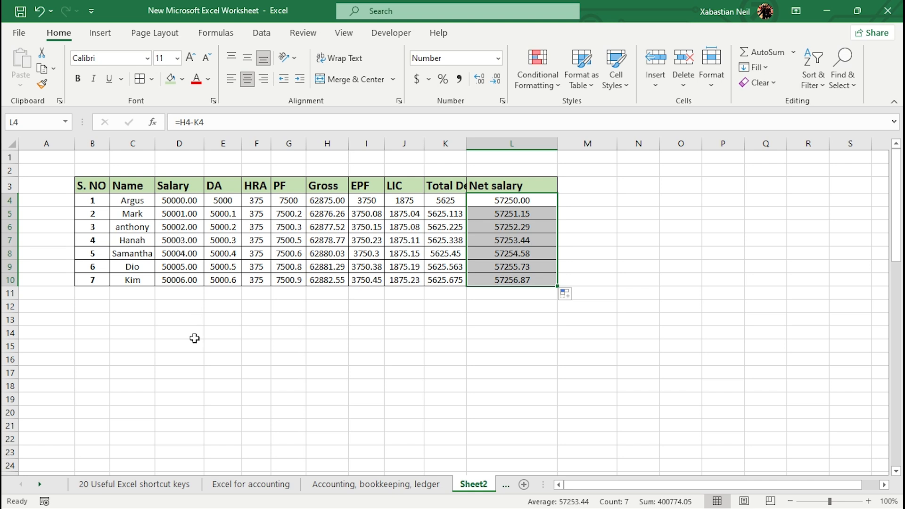
{"action": "double_click", "coordinate": [201, 202]}
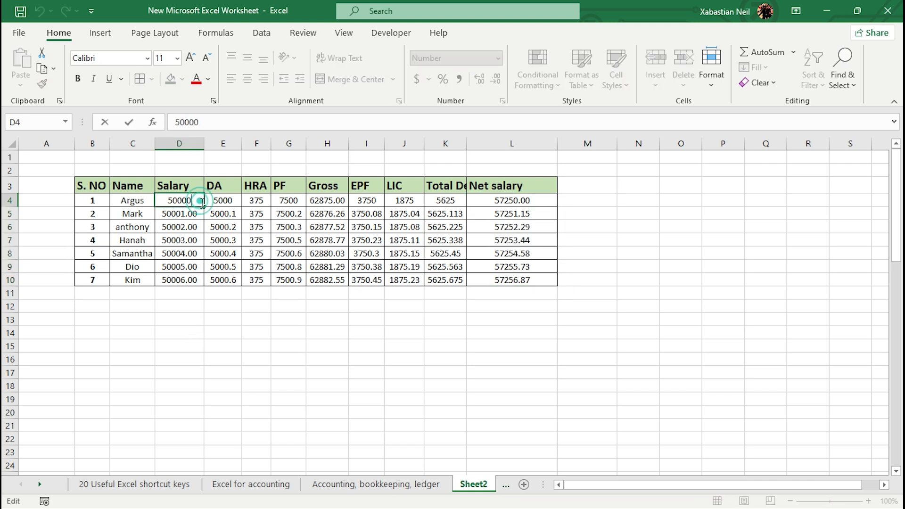
{"action": "left_click", "coordinate": [198, 256]}
{"action": "left_click", "coordinate": [192, 278]}
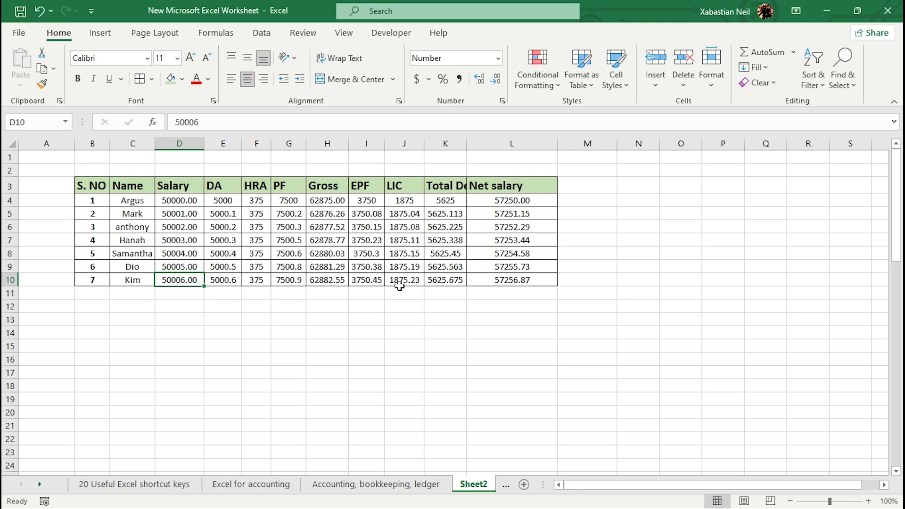
- Center the column headings in B3:L3 and turn on filters for them
{"action": "left_click_drag", "start_coordinate": [103, 185], "coordinate": [474, 186]}
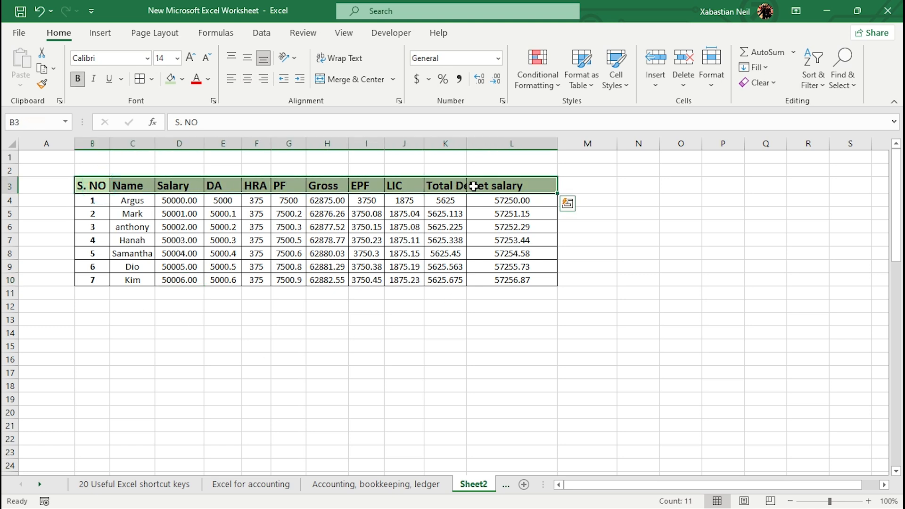
{"action": "left_click", "coordinate": [249, 79]}
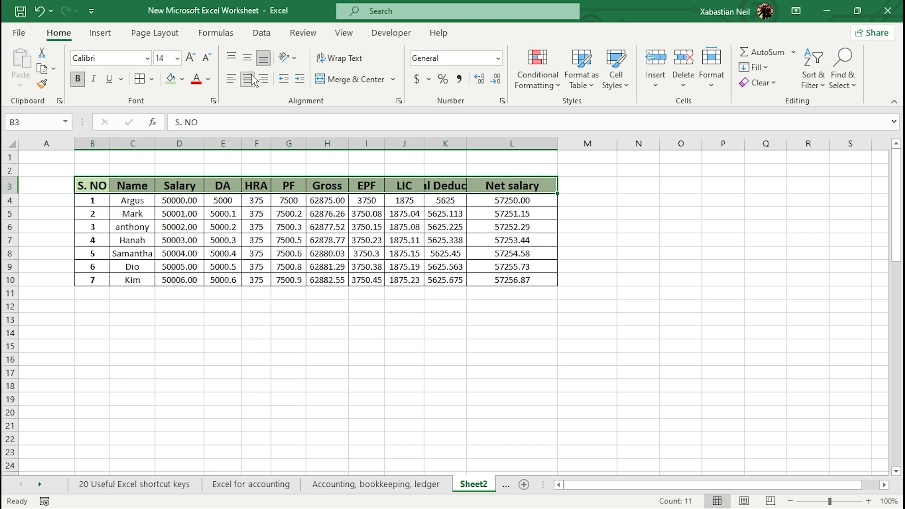
{"action": "left_click", "coordinate": [822, 76]}
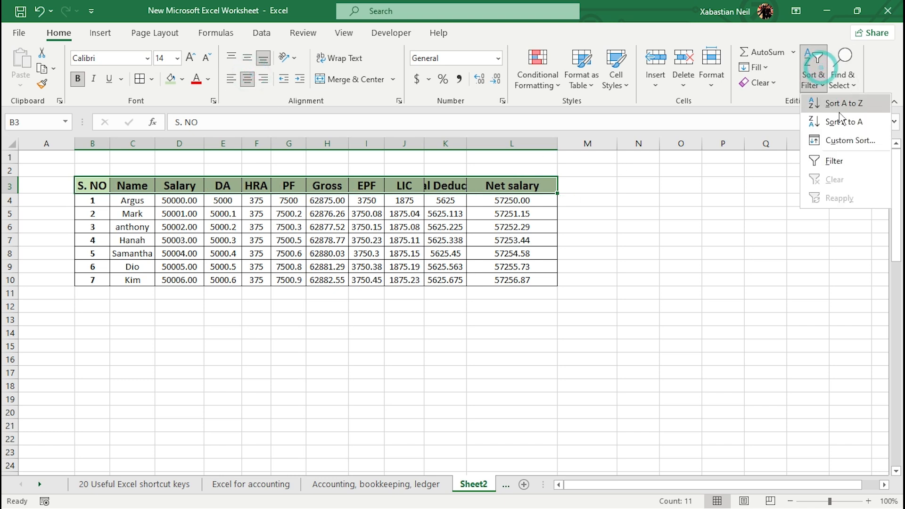
{"action": "left_click", "coordinate": [841, 157]}
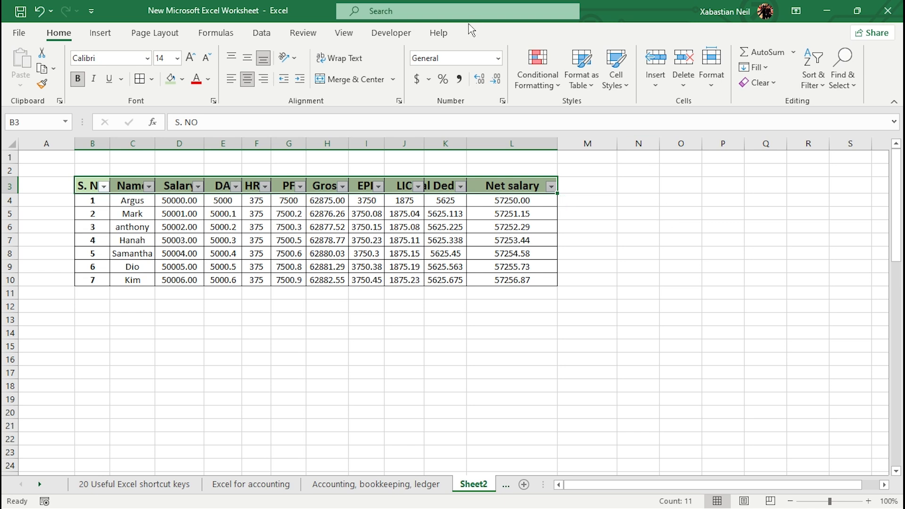
{"action": "left_click", "coordinate": [165, 200]}
{"action": "left_click_drag", "start_coordinate": [92, 187], "coordinate": [537, 281]}
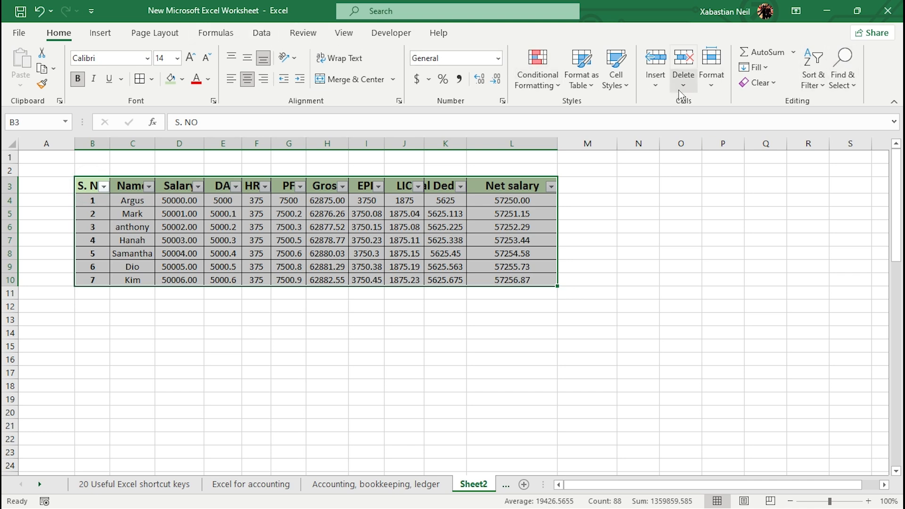
{"action": "left_click", "coordinate": [301, 34]}
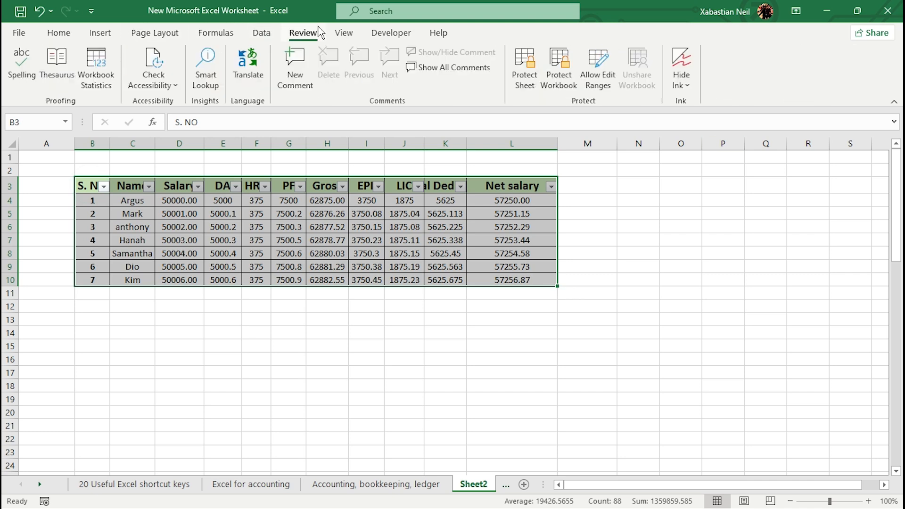
{"action": "left_click", "coordinate": [343, 34]}
{"action": "left_click", "coordinate": [394, 35]}
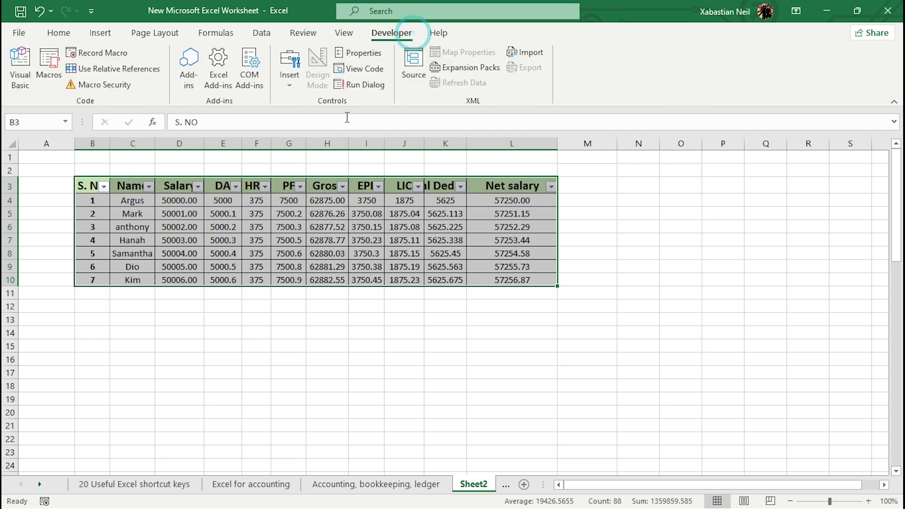
{"action": "left_click", "coordinate": [92, 217]}
{"action": "left_click_drag", "start_coordinate": [82, 184], "coordinate": [522, 275]}
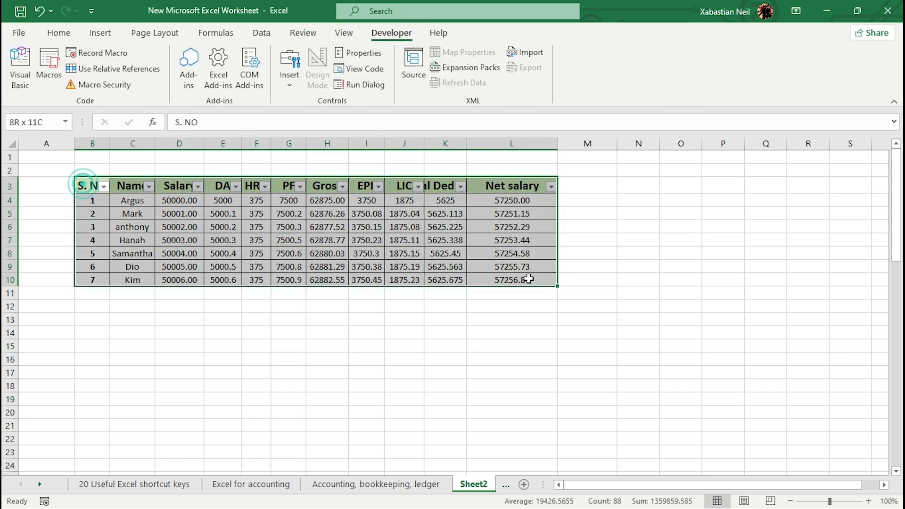
{"action": "left_click", "coordinate": [52, 36]}
{"action": "left_click", "coordinate": [100, 32]}
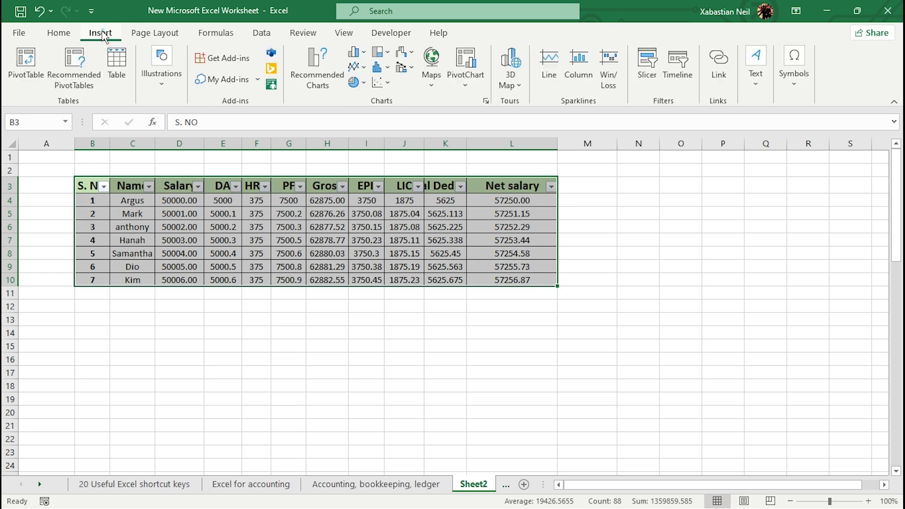
{"action": "left_click", "coordinate": [262, 32]}
{"action": "left_click", "coordinate": [423, 71]}
{"action": "left_click", "coordinate": [424, 71]}
- Create a chart sheet from the salary table and undo the heading filters on Sheet2
{"action": "left_click", "coordinate": [450, 213]}
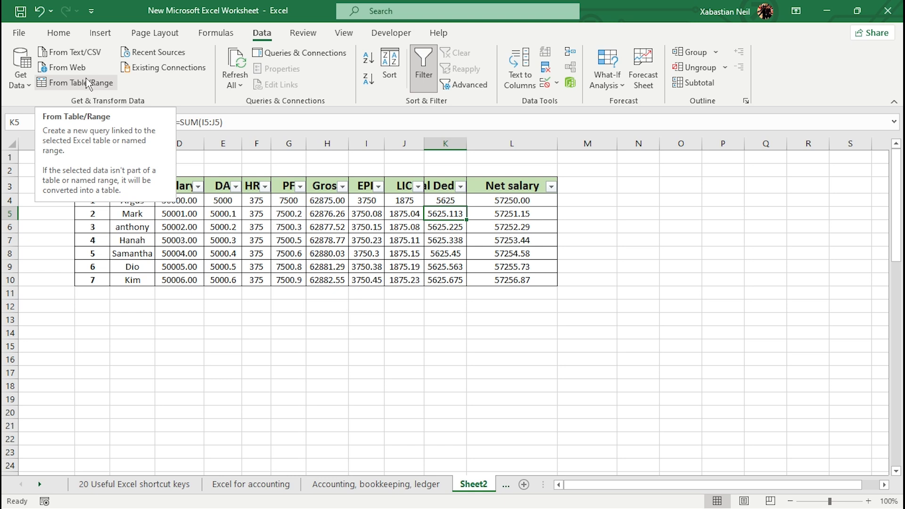
{"action": "key", "text": "F11"}
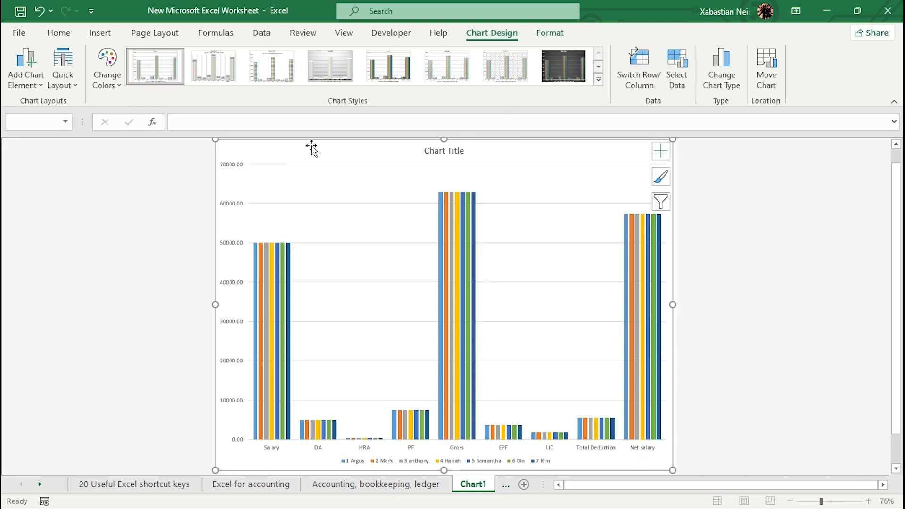
{"action": "left_click", "coordinate": [39, 11]}
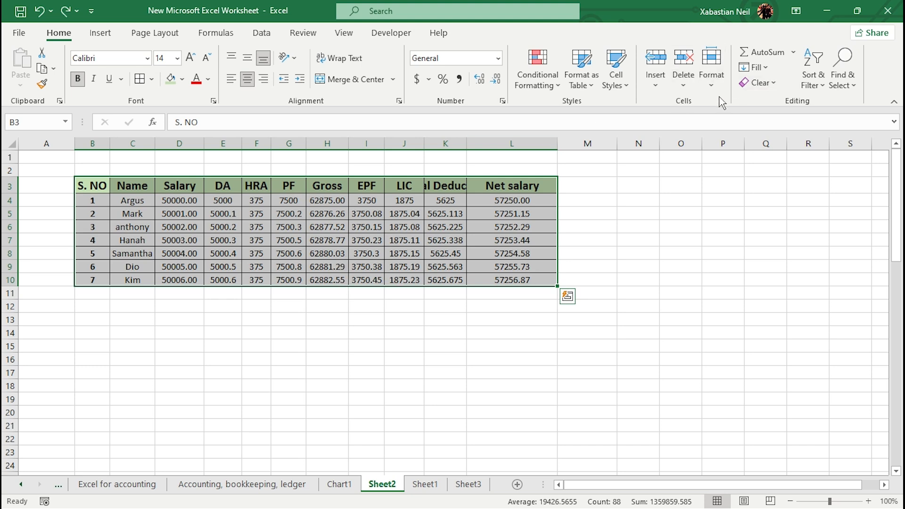
{"action": "left_click", "coordinate": [712, 75]}
{"action": "left_click", "coordinate": [514, 205]}
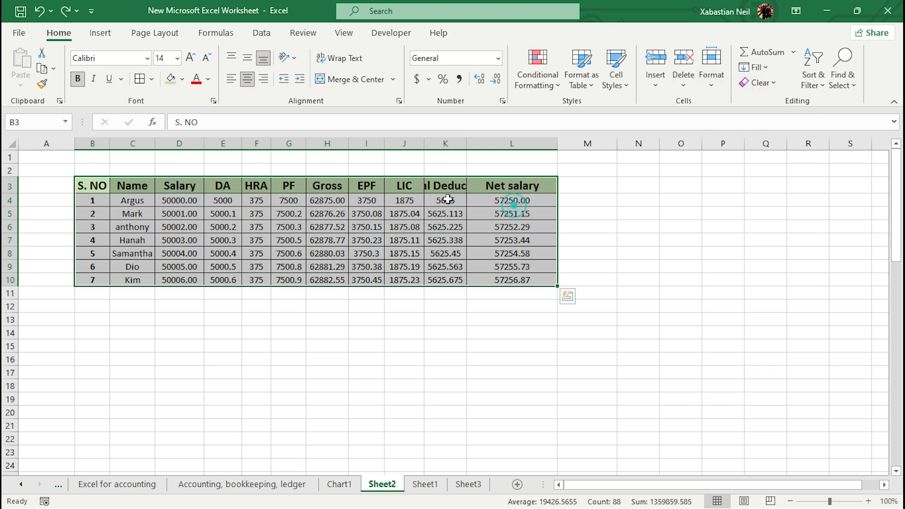
{"action": "right_click", "coordinate": [449, 185]}
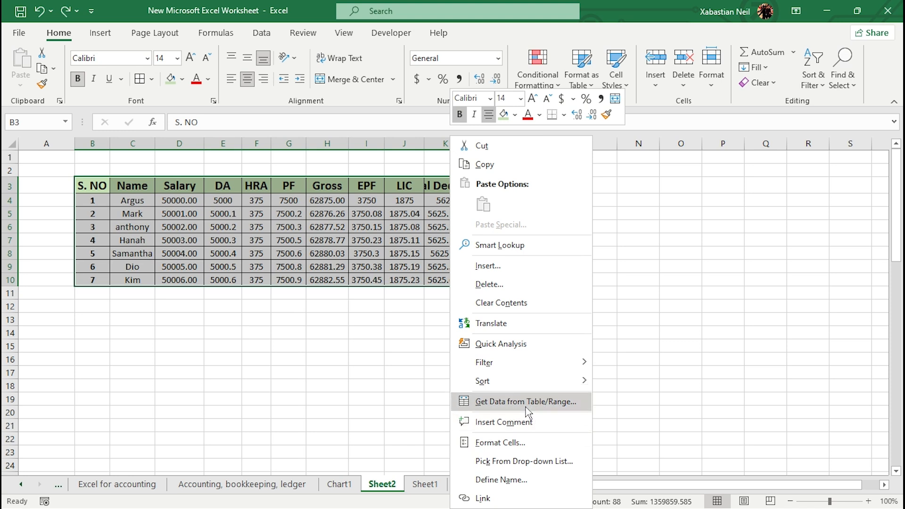
{"action": "left_click", "coordinate": [262, 323]}
- Merge and center B2:L2 above the headings and enter the title Payroll
{"action": "left_click_drag", "start_coordinate": [91, 169], "coordinate": [514, 170]}
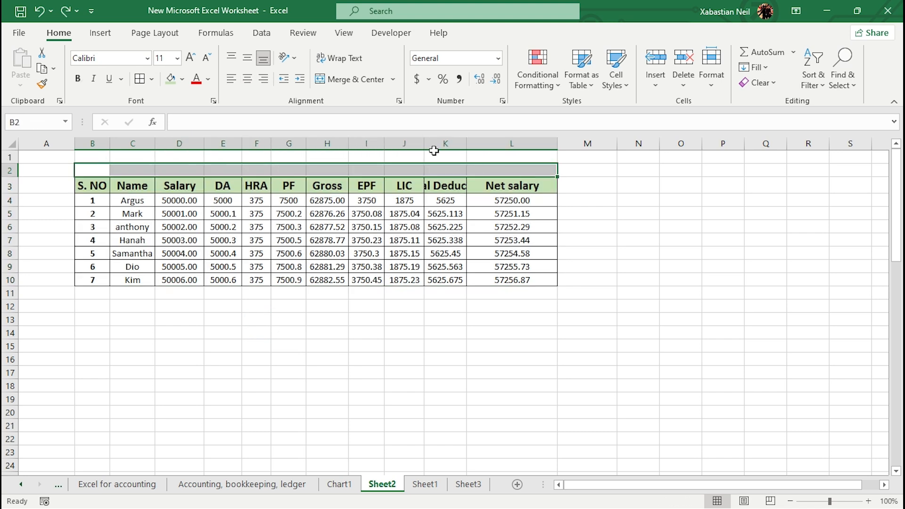
{"action": "left_click", "coordinate": [336, 80]}
{"action": "double_click", "coordinate": [309, 168]}
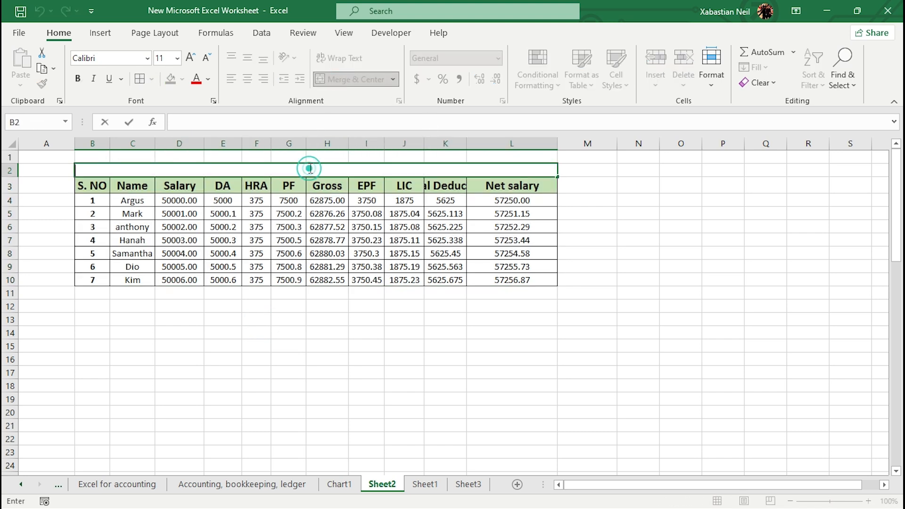
{"action": "left_click", "coordinate": [262, 240]}
{"action": "left_click", "coordinate": [283, 168]}
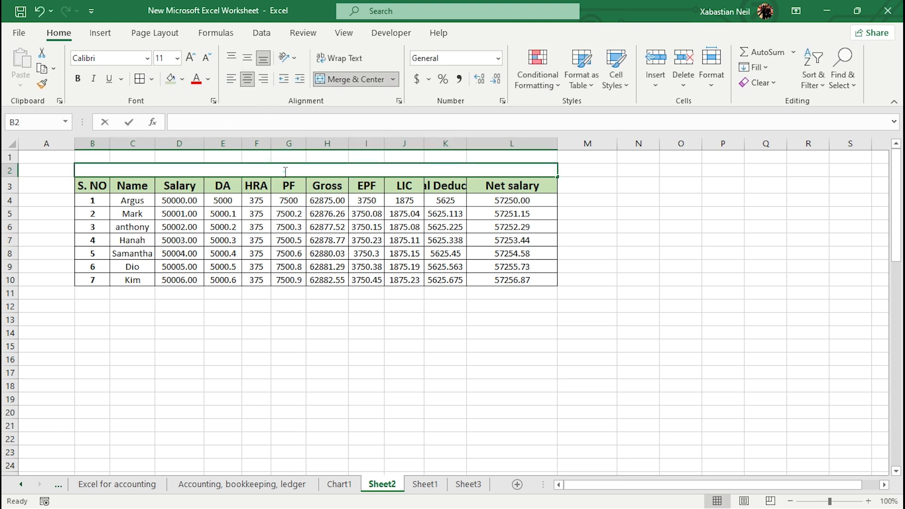
{"action": "double_click", "coordinate": [284, 171]}
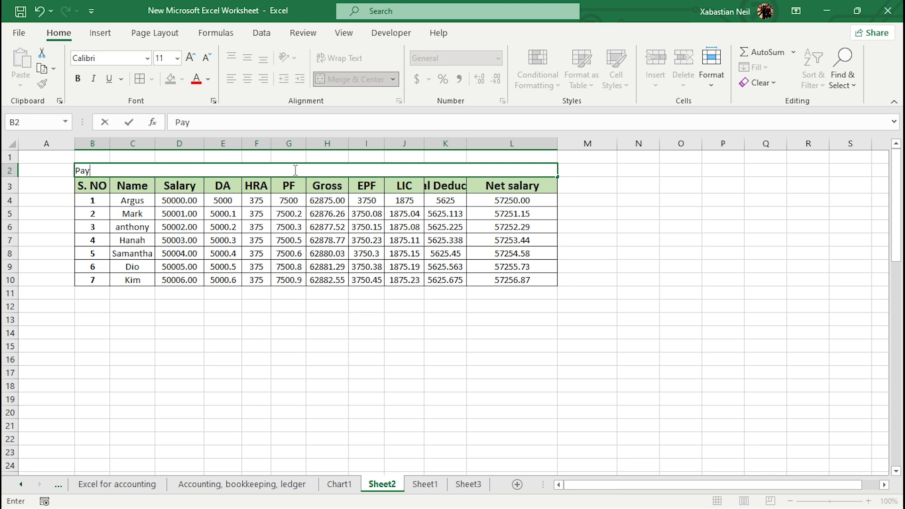
{"action": "left_click", "coordinate": [281, 228]}
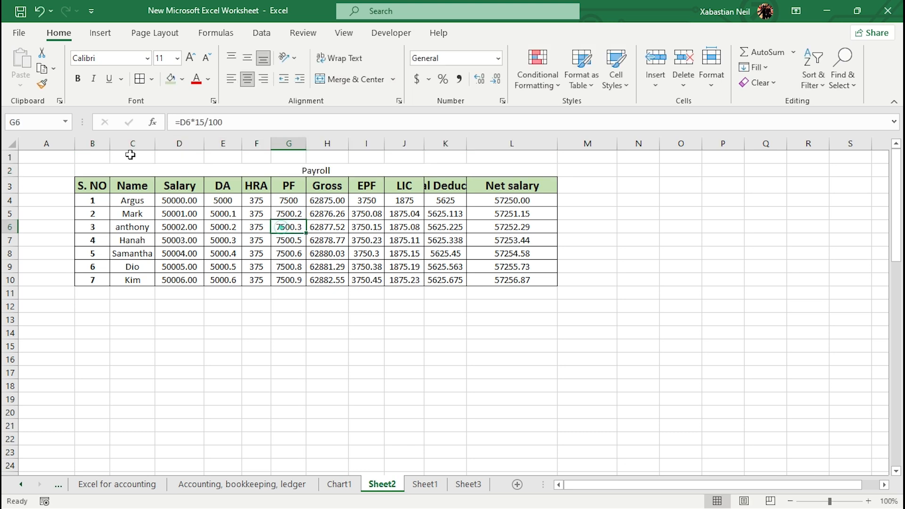
- Increase the Payroll title's font size to 20
{"action": "left_click", "coordinate": [315, 172]}
{"action": "left_click", "coordinate": [190, 58]}
{"action": "left_click", "coordinate": [190, 57]}
{"action": "left_click", "coordinate": [191, 58]}
{"action": "left_click", "coordinate": [191, 57]}
{"action": "left_click", "coordinate": [325, 329]}
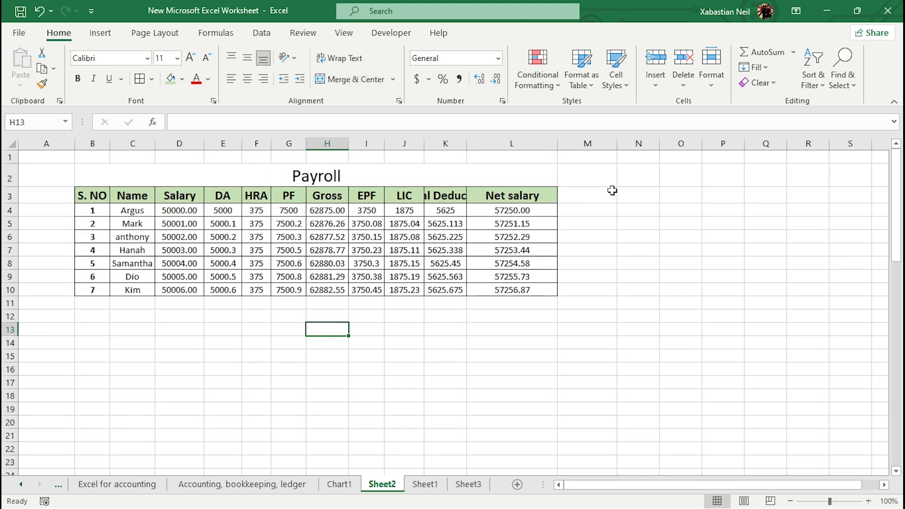
- Move the merged Payroll title from row 2 up to row 1, starting at cell H1
{"action": "left_click", "coordinate": [344, 175]}
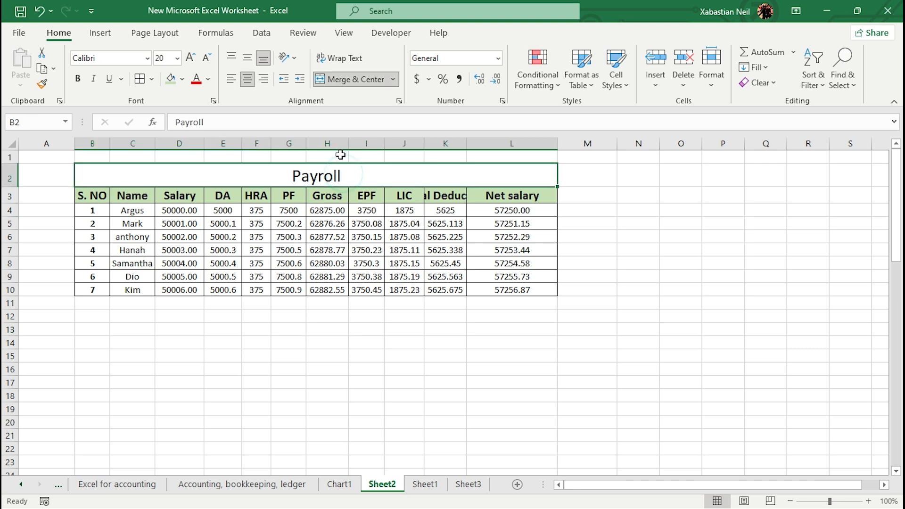
{"action": "key", "text": "ctrl+c"}
{"action": "left_click", "coordinate": [319, 155]}
{"action": "key", "text": "ctrl+v"}
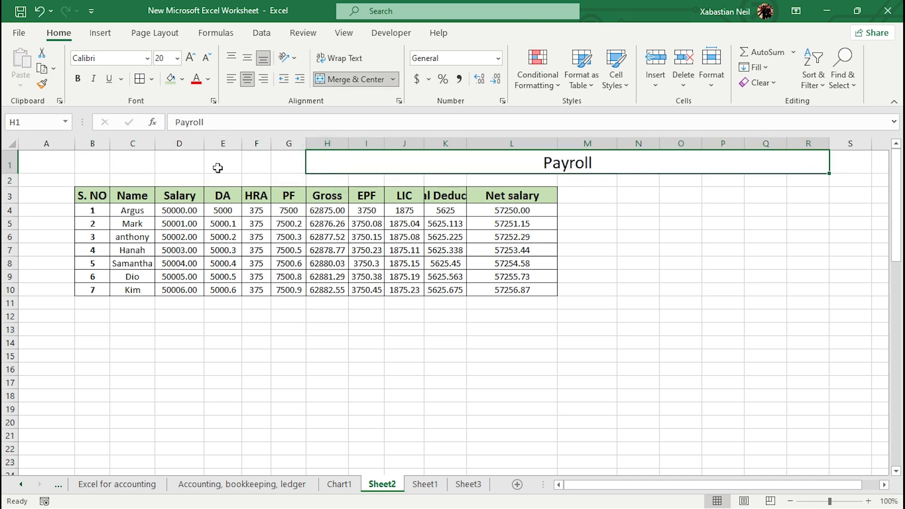
- Unmerge the Payroll title's cells in row 1 with A1:R1 selected
{"action": "left_click_drag", "start_coordinate": [380, 160], "coordinate": [16, 153]}
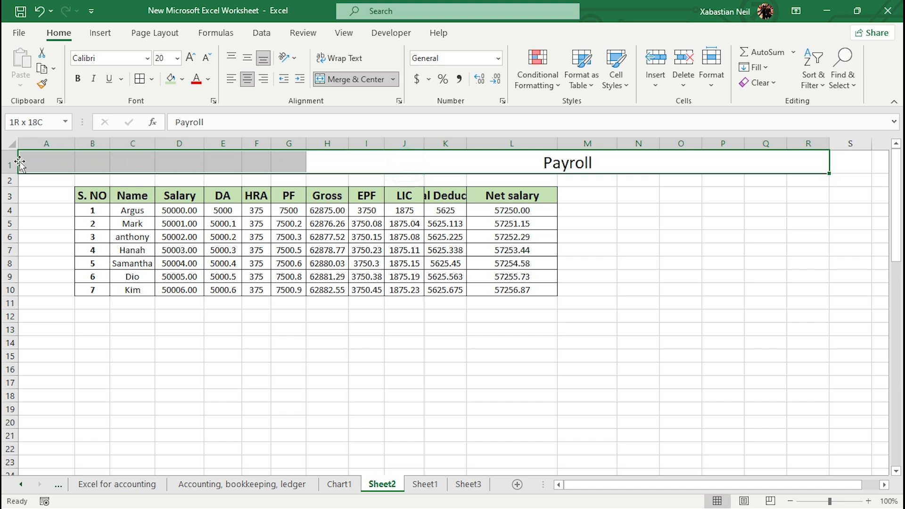
{"action": "left_click", "coordinate": [344, 79]}
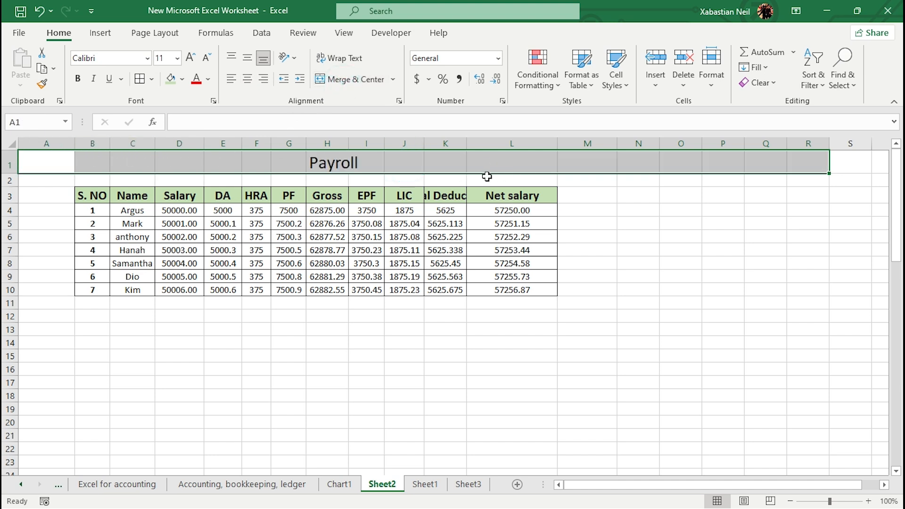
{"action": "left_click", "coordinate": [487, 175]}
- Merge the empty cells M1:Q1 in the title row without centering
{"action": "left_click_drag", "start_coordinate": [584, 162], "coordinate": [750, 162]}
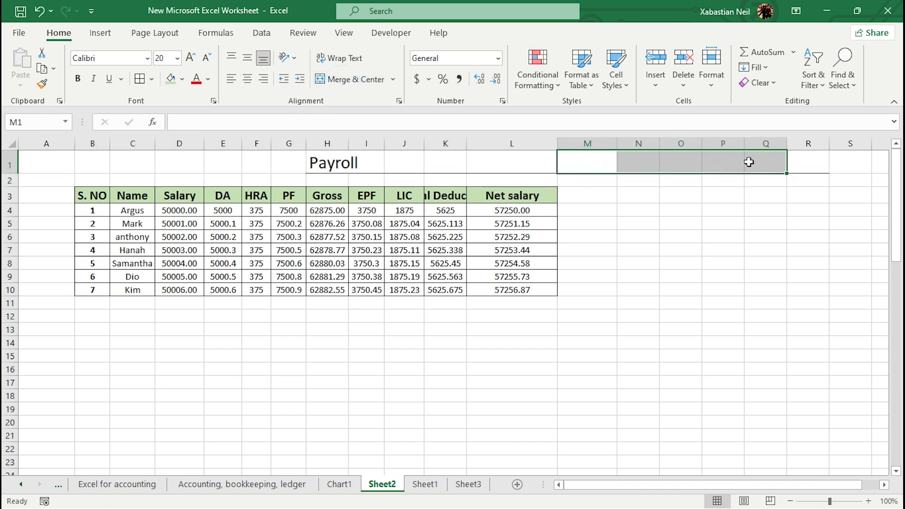
{"action": "left_click", "coordinate": [392, 79]}
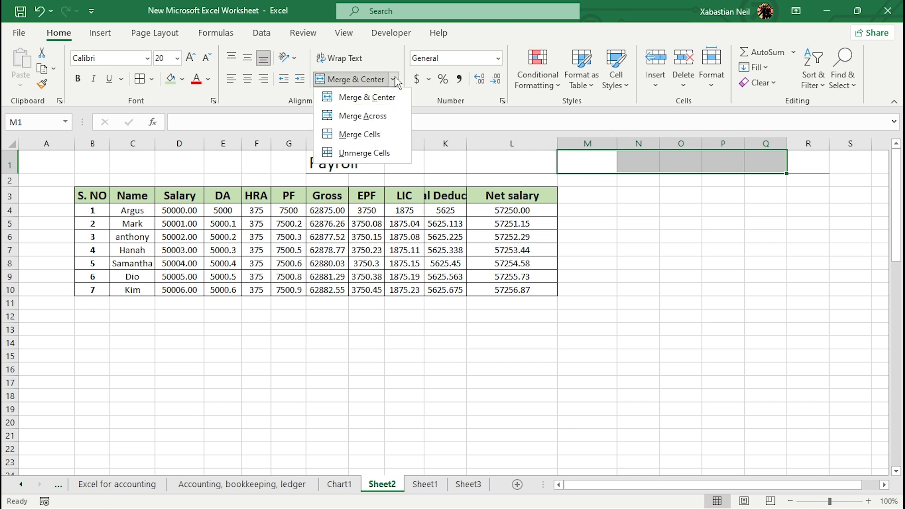
{"action": "left_click", "coordinate": [383, 136]}
{"action": "left_click", "coordinate": [656, 277]}
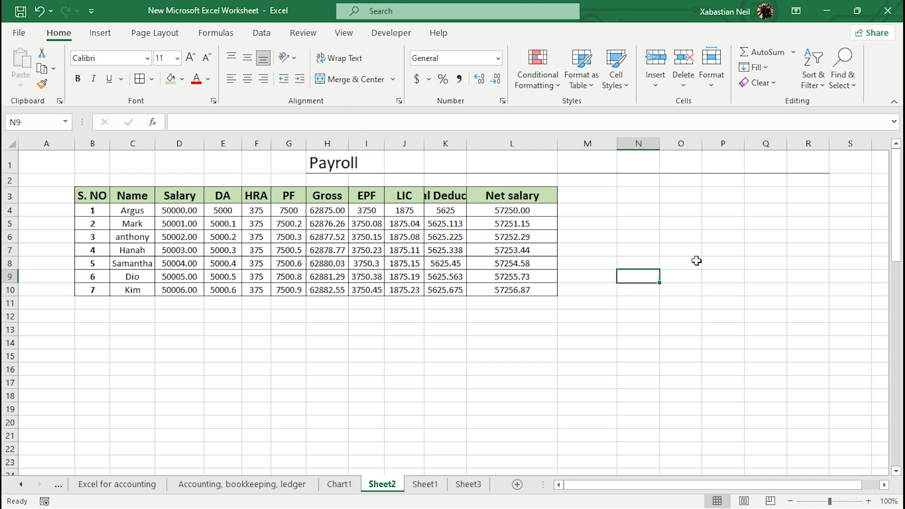
- AutoFit the widths of columns D through L, from Net salary back to Salary, so each fits its contents
{"action": "key", "text": "Down"}
{"action": "key", "text": "Down"}
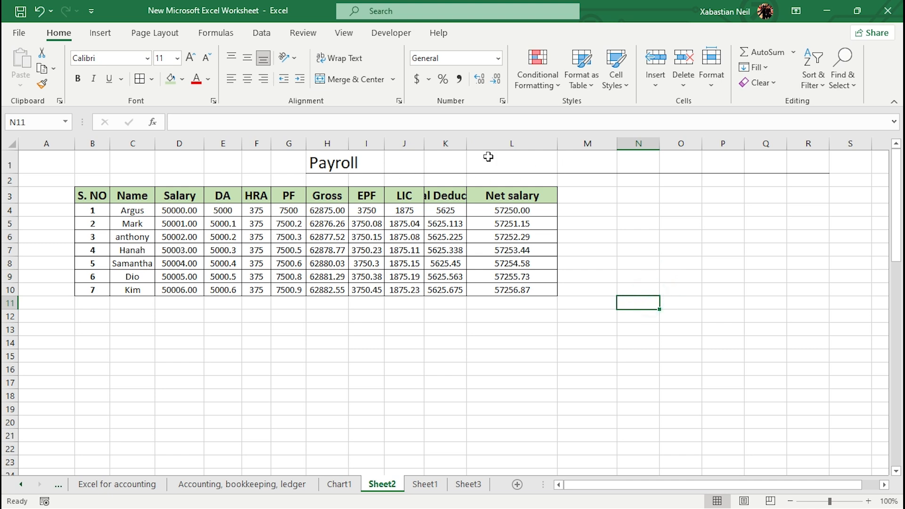
{"action": "double_click", "coordinate": [557, 143]}
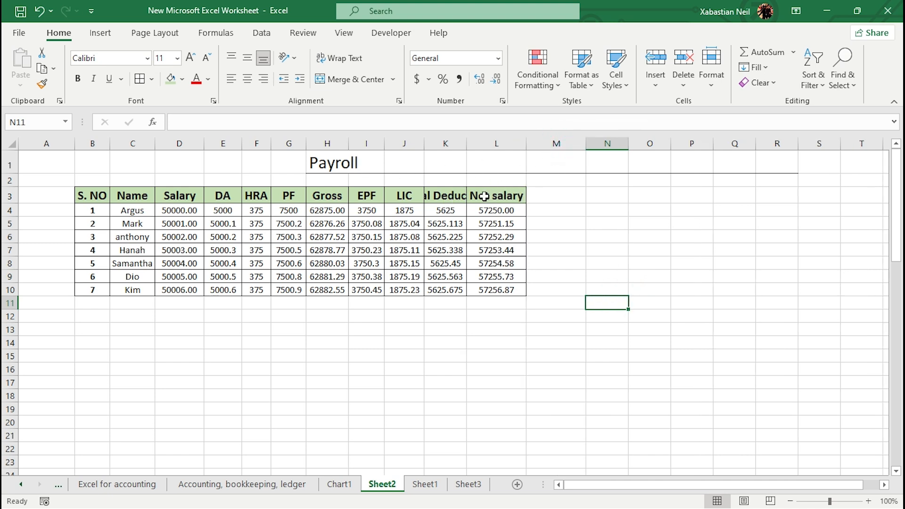
{"action": "double_click", "coordinate": [468, 143]}
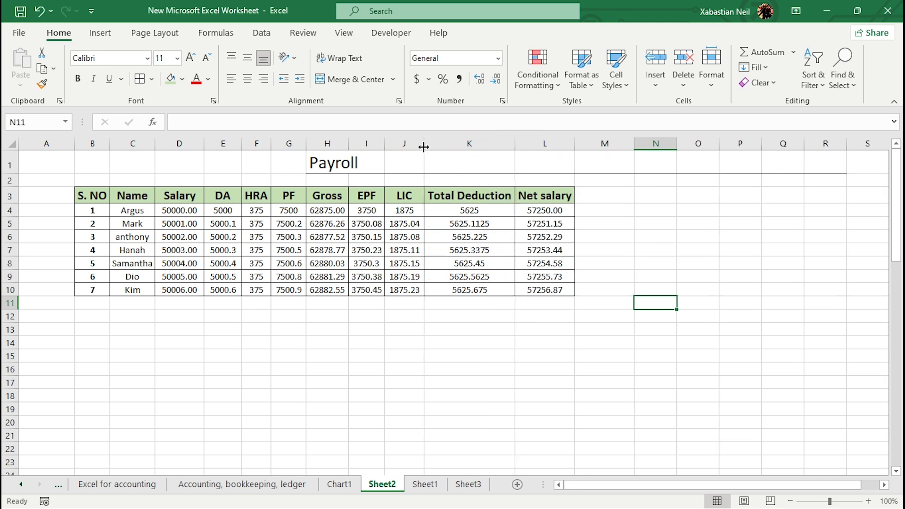
{"action": "double_click", "coordinate": [424, 143]}
{"action": "double_click", "coordinate": [383, 143]}
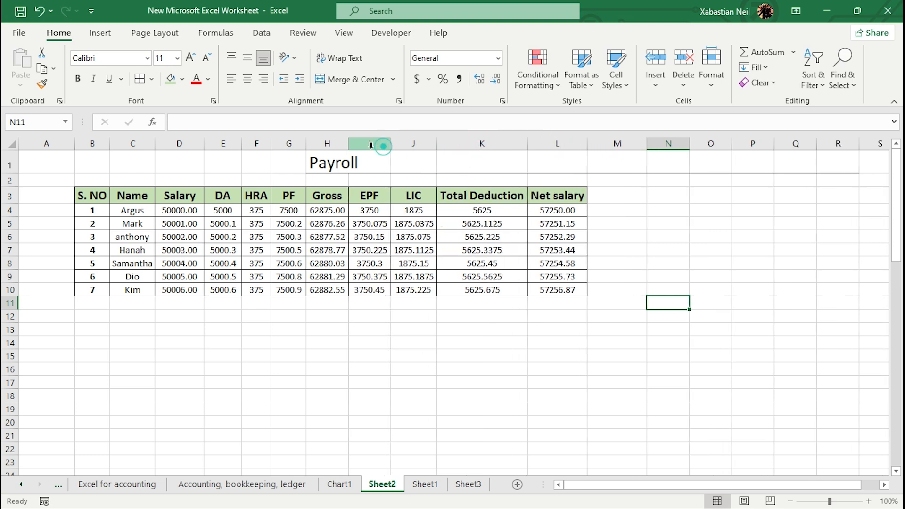
{"action": "double_click", "coordinate": [348, 144]}
{"action": "double_click", "coordinate": [307, 144]}
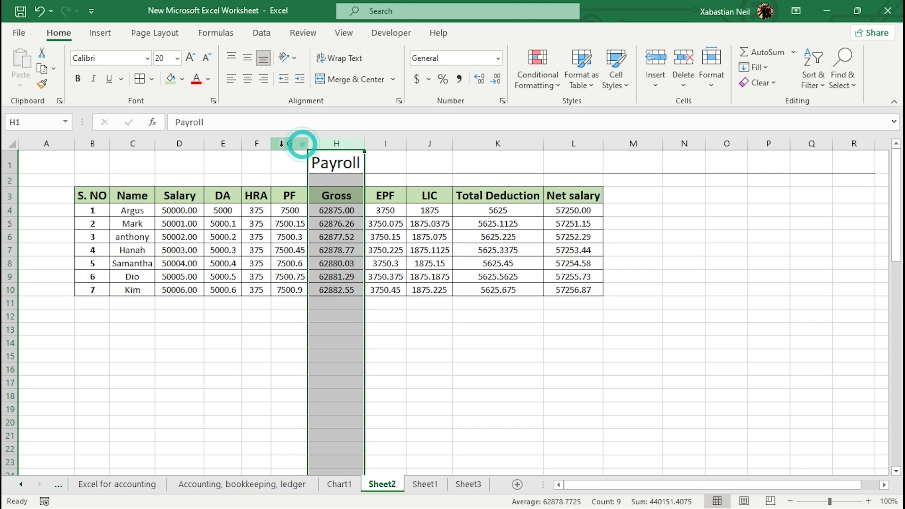
{"action": "double_click", "coordinate": [270, 144]}
{"action": "double_click", "coordinate": [242, 144]}
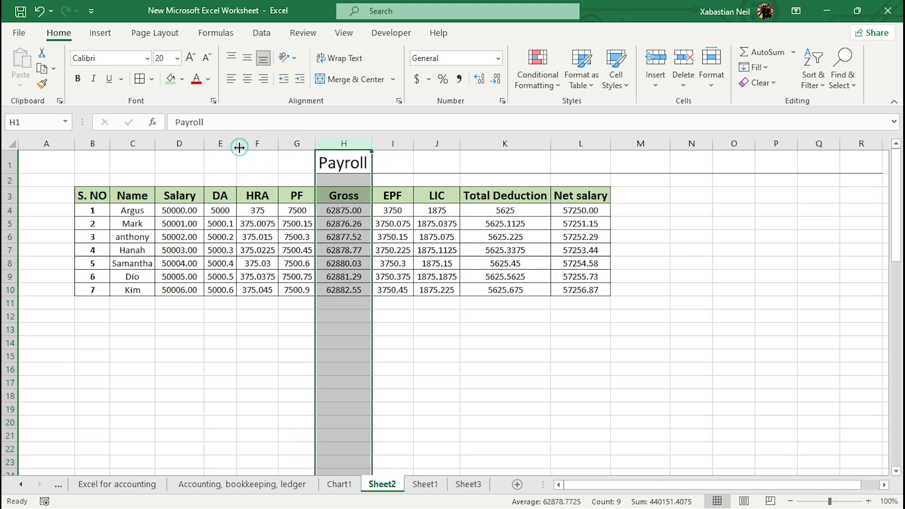
{"action": "double_click", "coordinate": [203, 143]}
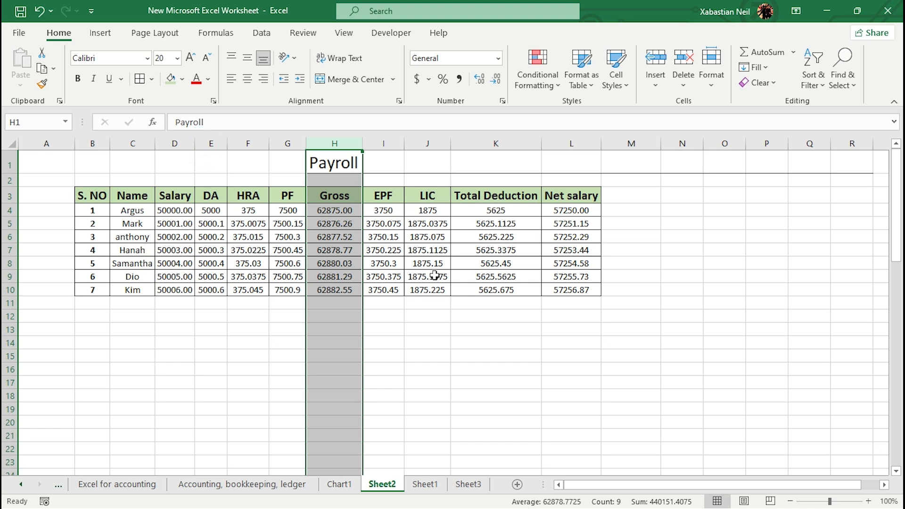
{"action": "left_click_drag", "start_coordinate": [547, 370], "coordinate": [542, 361]}
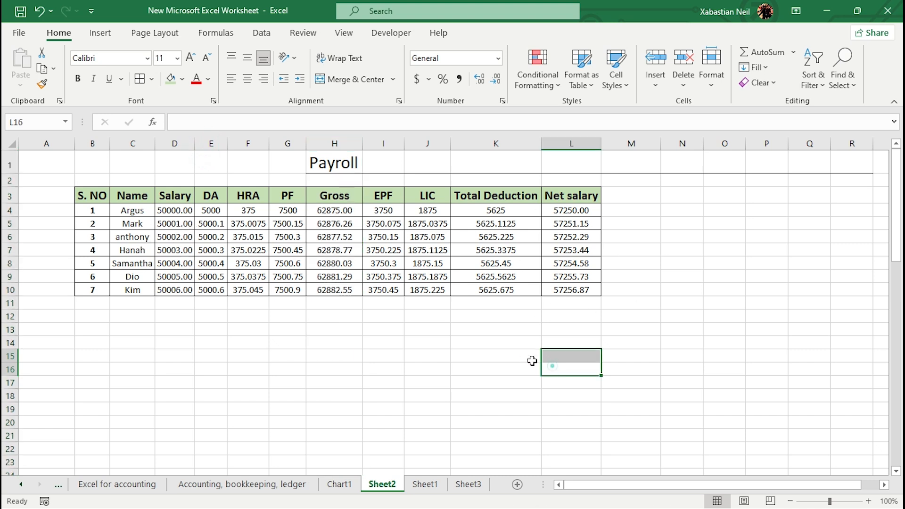